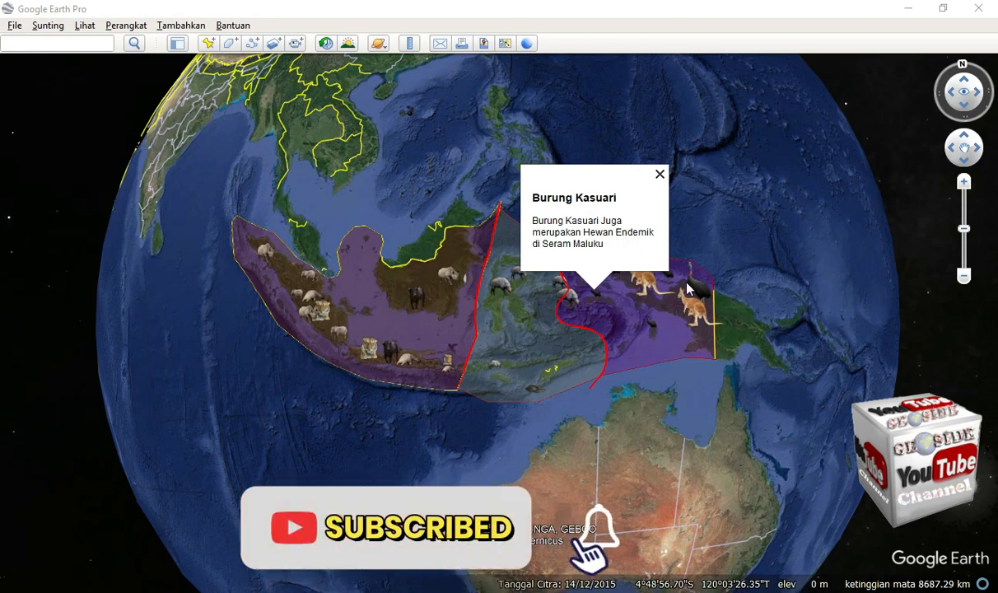
Step: View the descriptions of the Australis, Peralihan and Asiatis fauna zones and of the Weber and Wallace lines on the map
scroll(653, 319, up, 2)
scroll(652, 319, up, 3)
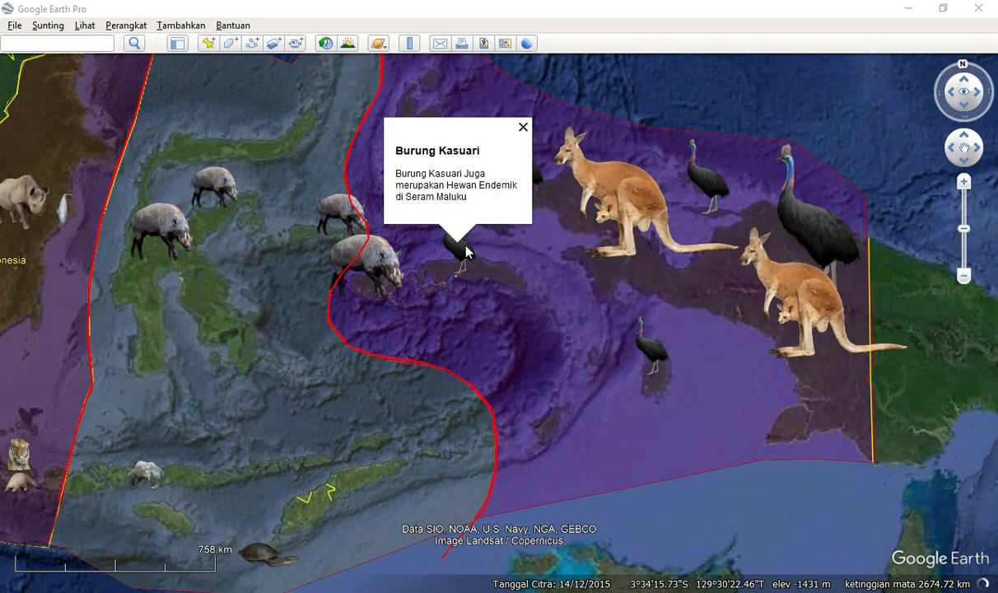
click(609, 372)
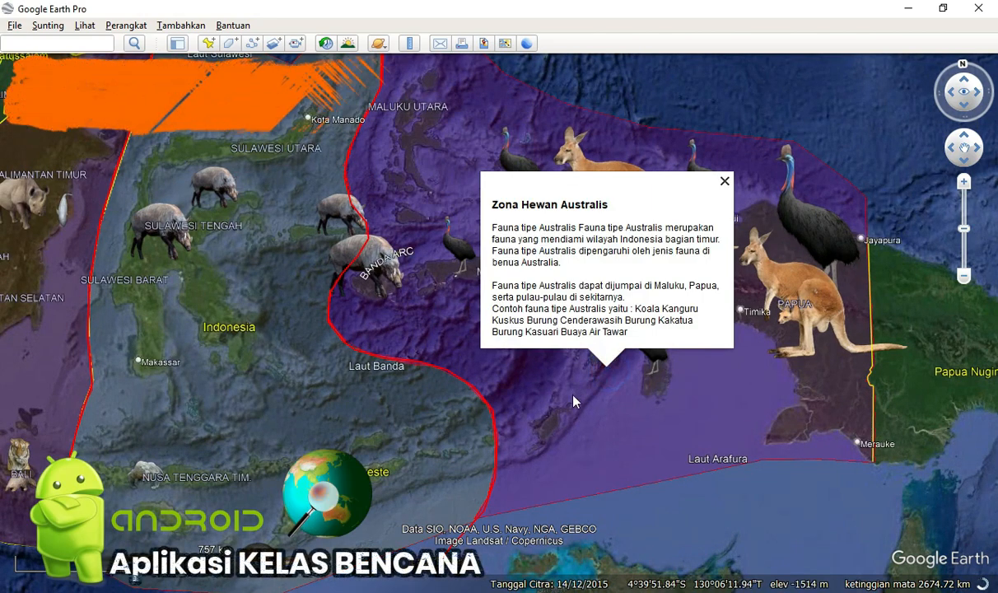
click(445, 371)
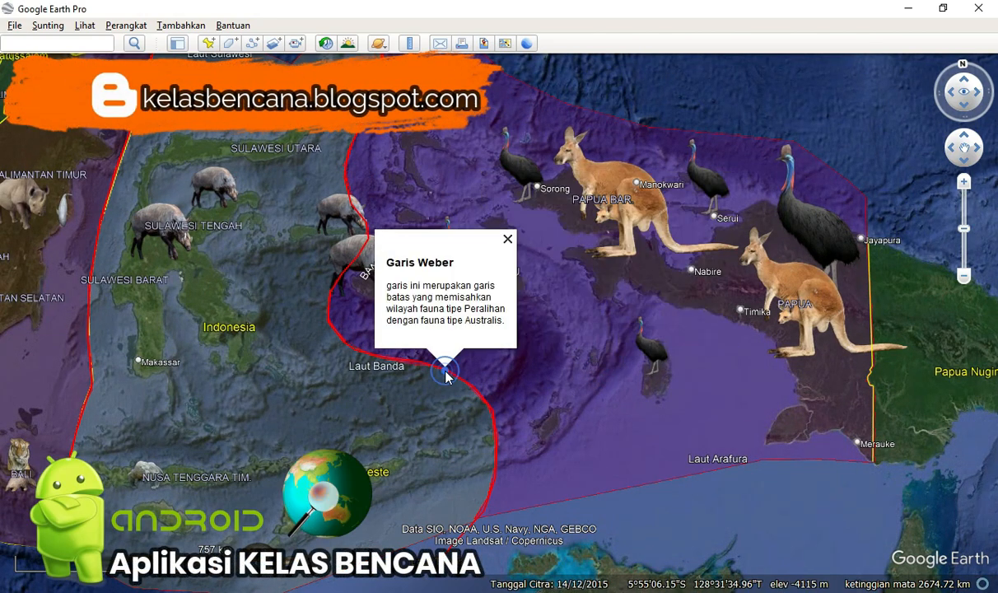
click(317, 353)
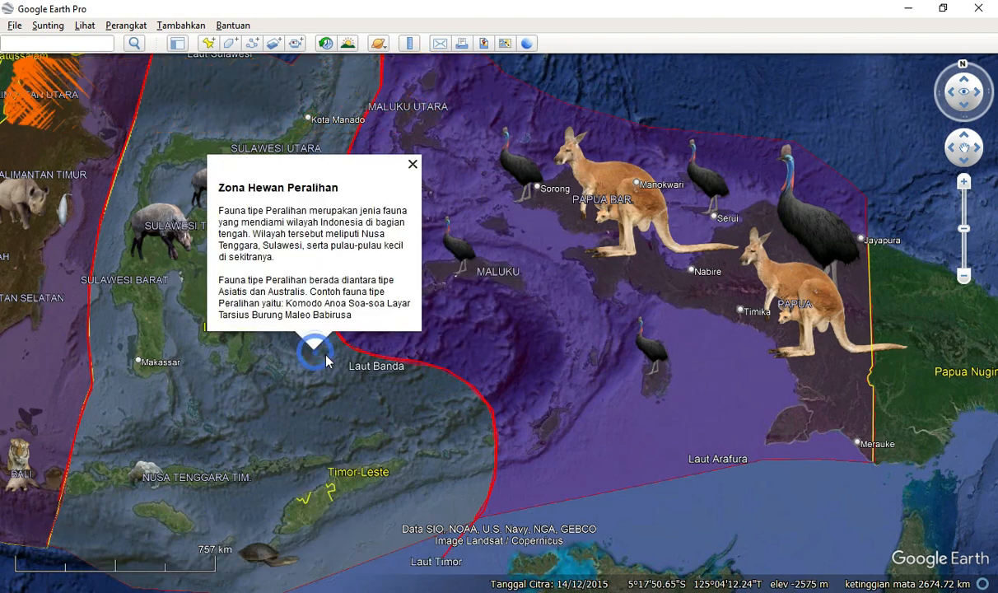
scroll(326, 355, down, 3)
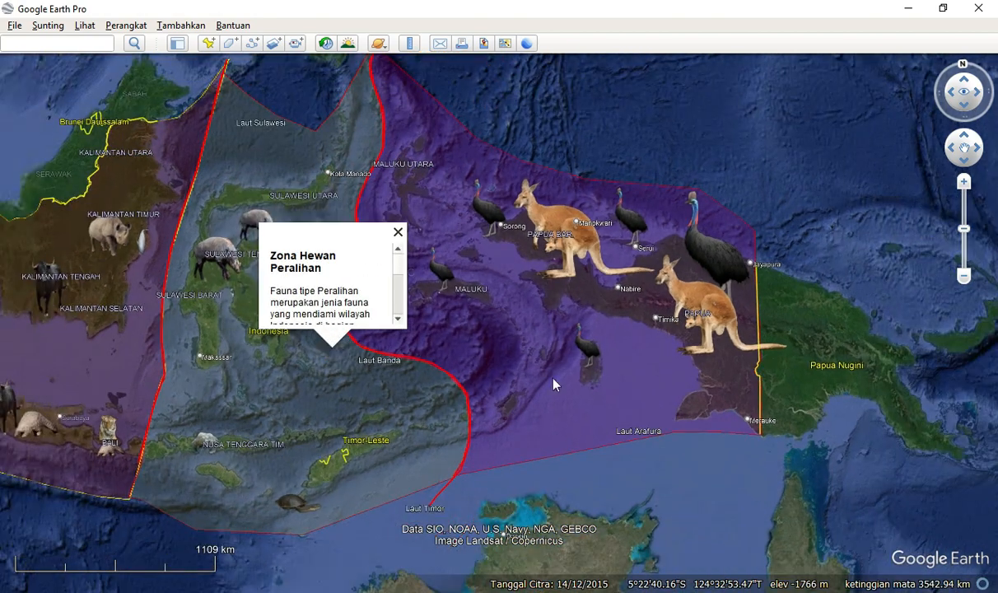
click(161, 384)
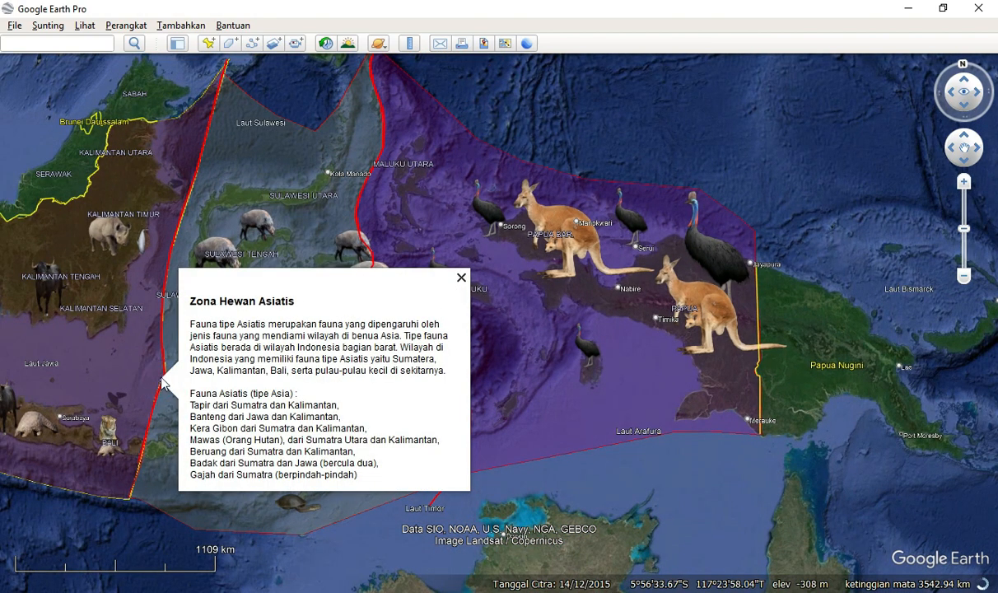
click(164, 372)
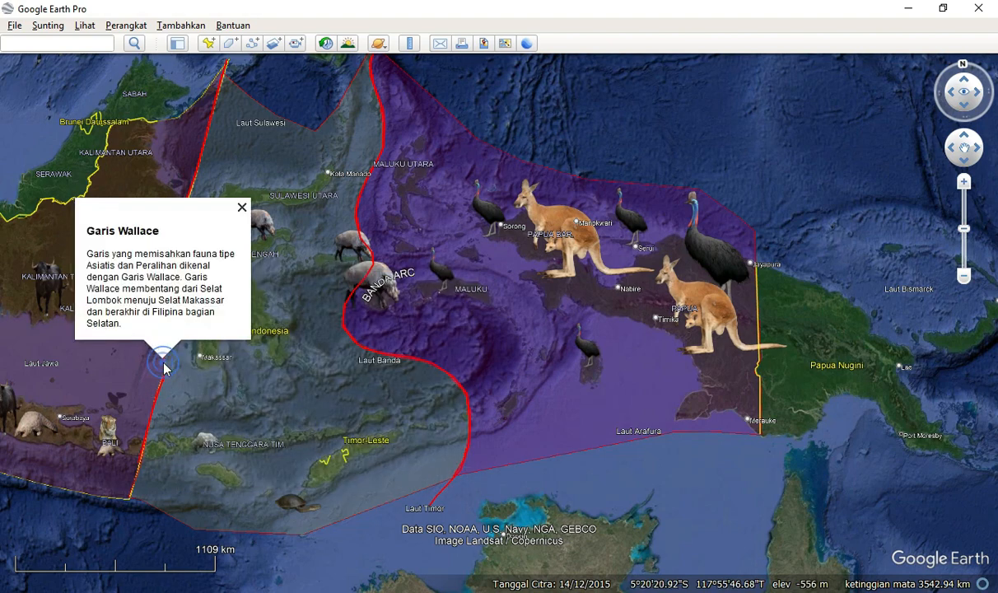
scroll(158, 354, down, 2)
drag(465, 346, 621, 344)
scroll(708, 349, down, 2)
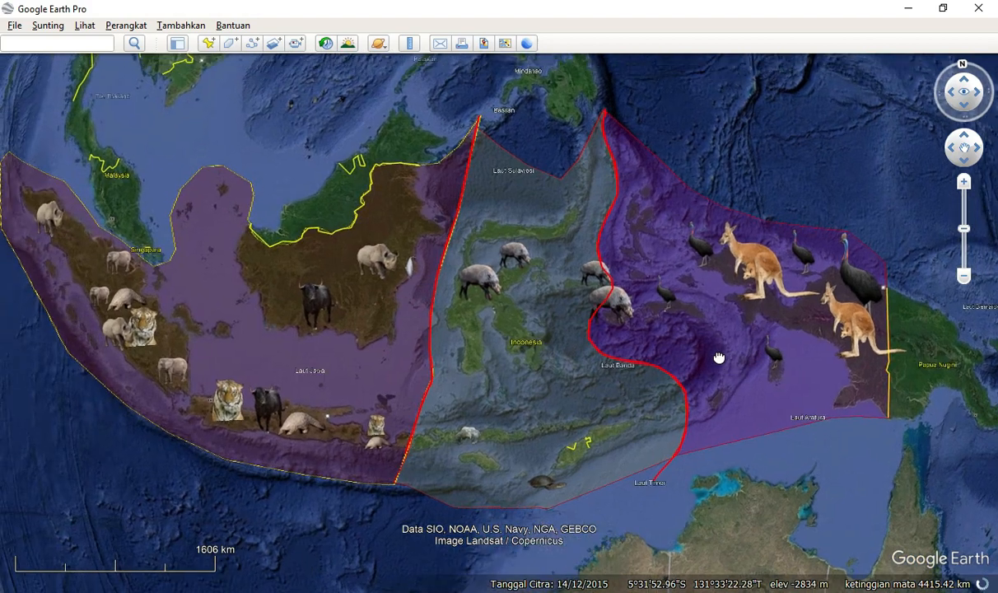
scroll(719, 356, down, 1)
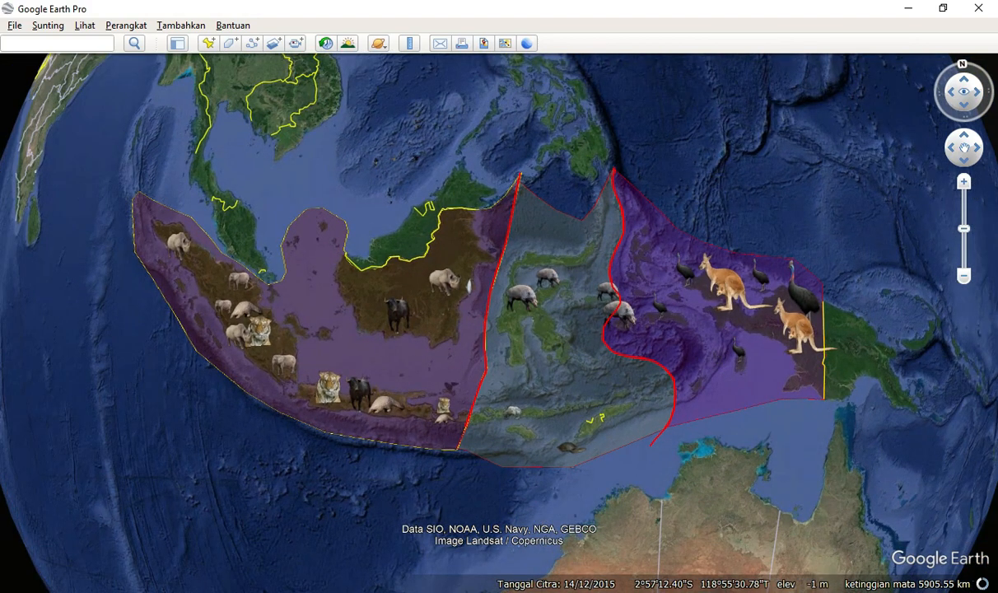
scroll(615, 346, up, 1)
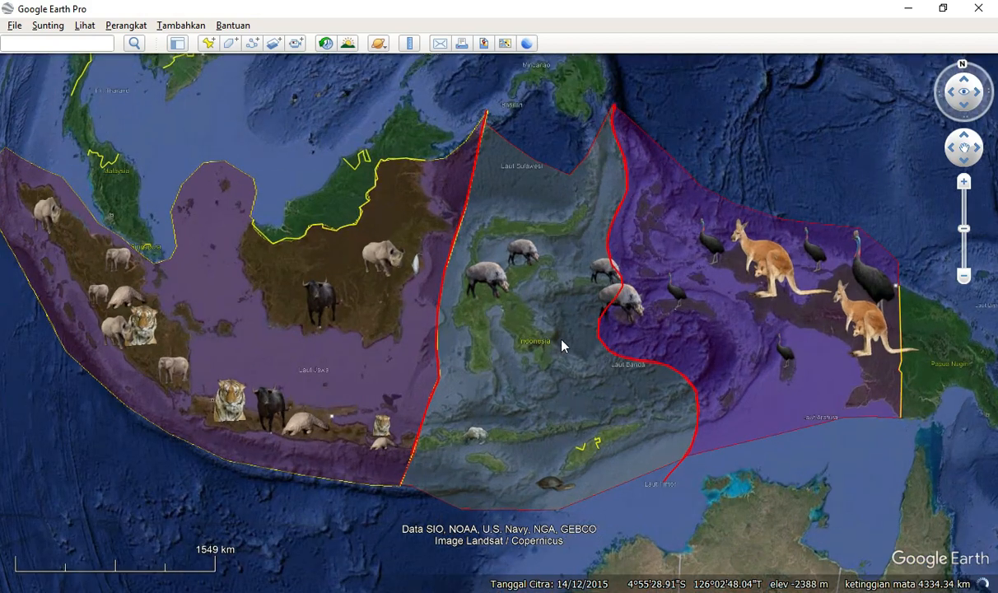
scroll(563, 345, up, 1)
scroll(563, 346, down, 1)
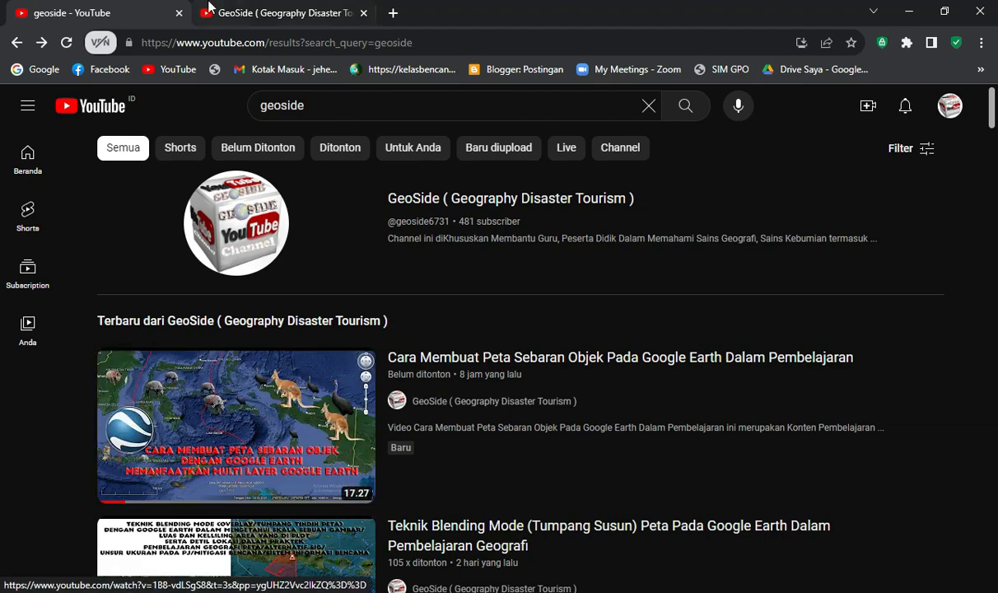
Step: In the browser, look through the GeoSide YouTube channel's video list and return to the channel header
click(239, 12)
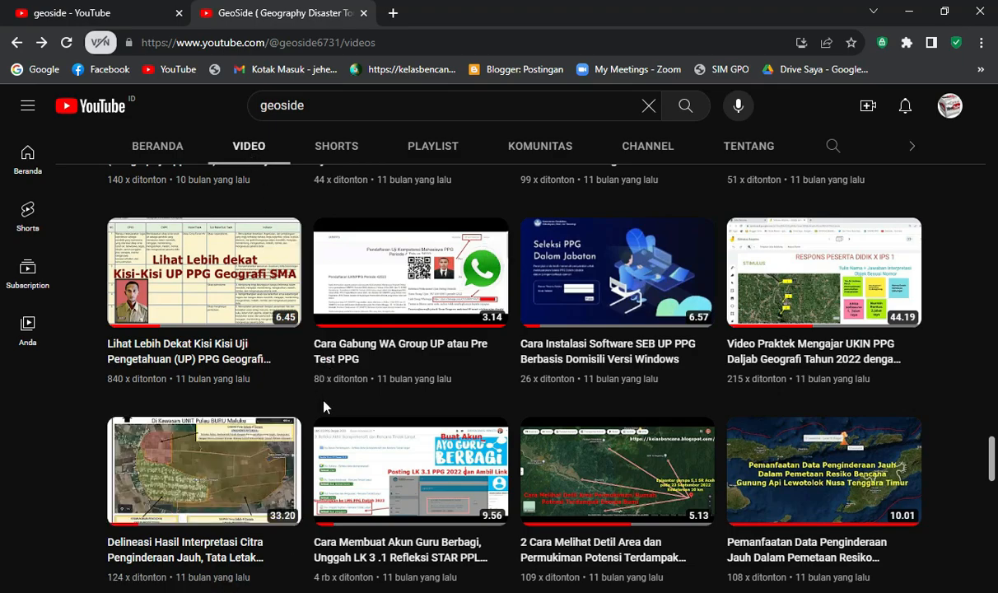
scroll(394, 360, up, 5)
scroll(394, 360, up, 15)
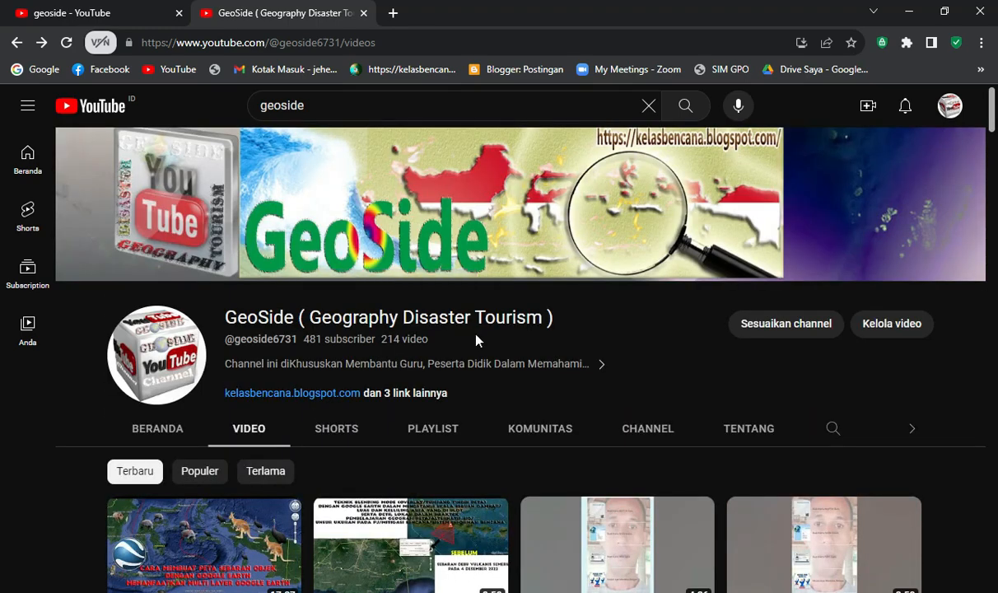
Step: Switch back to Google Earth Pro and view the Zona Hewan Peralihan description, closing it when done
key(alt+Tab)
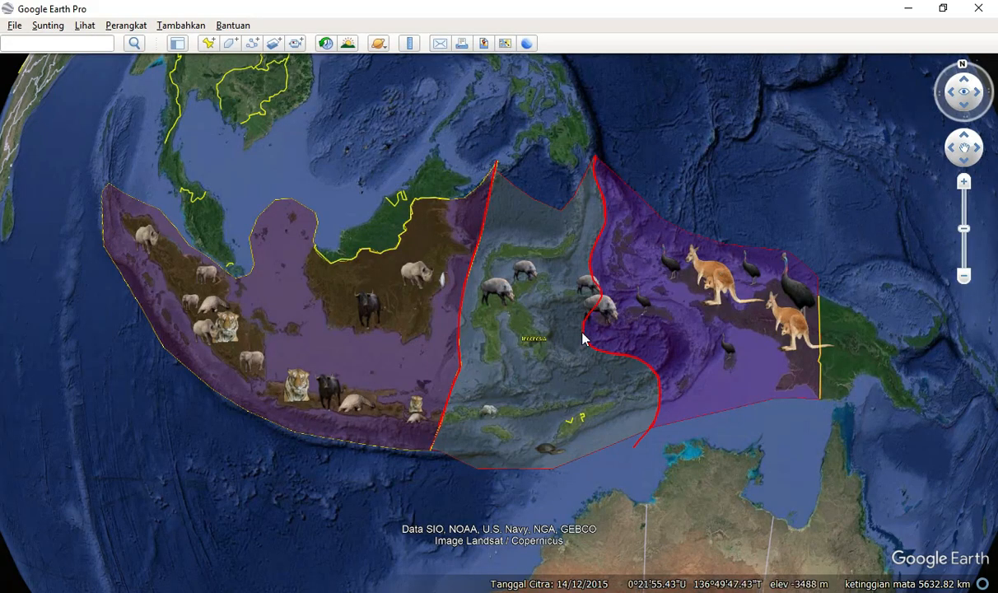
click(621, 314)
click(548, 371)
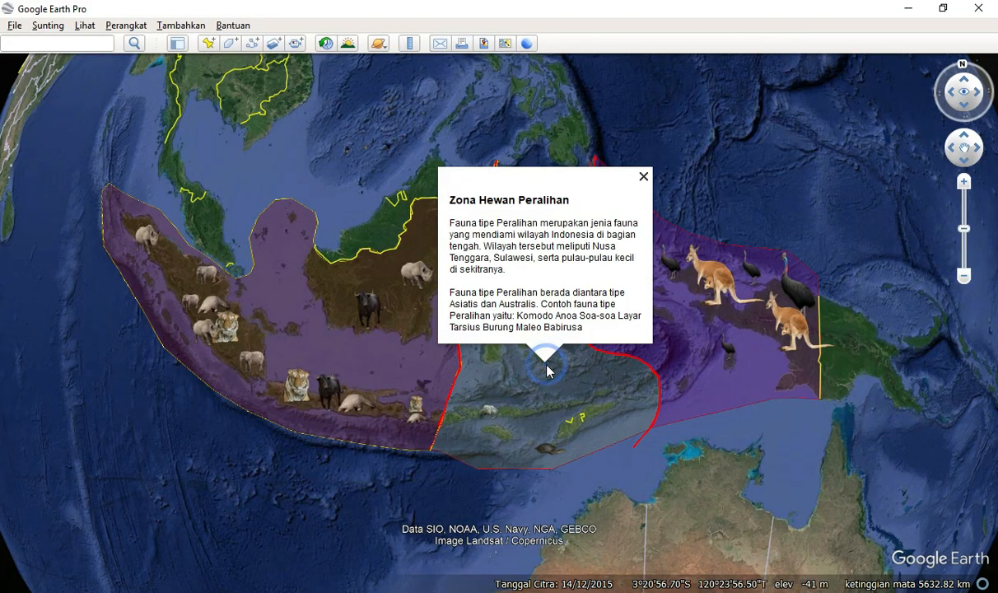
click(644, 177)
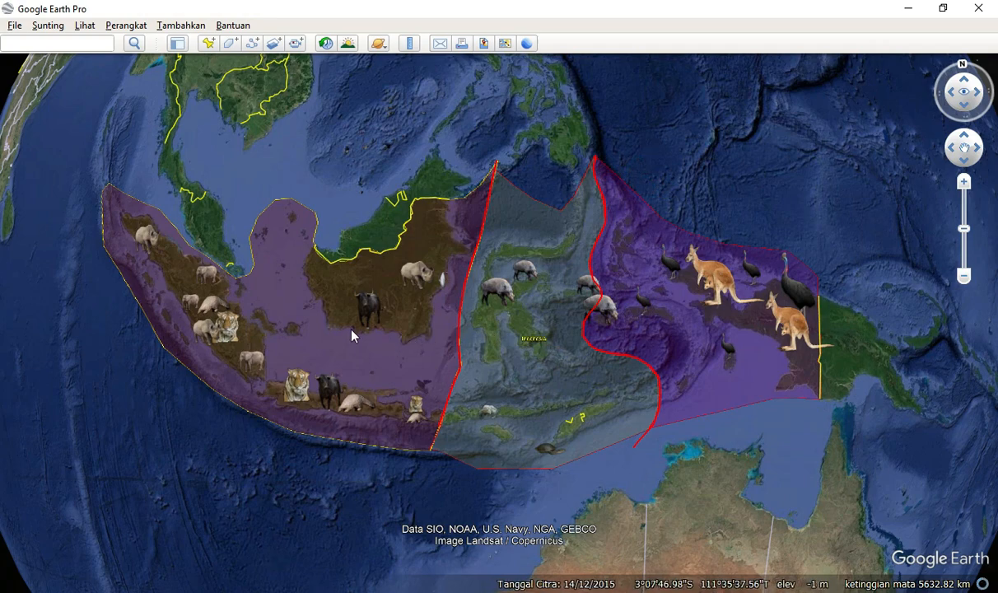
Step: Show the sidebar with the saved places and layers beside the Indonesia fauna map
mouse_move(524, 305)
mouse_down()
mouse_move(568, 303)
mouse_move(519, 318)
mouse_up()
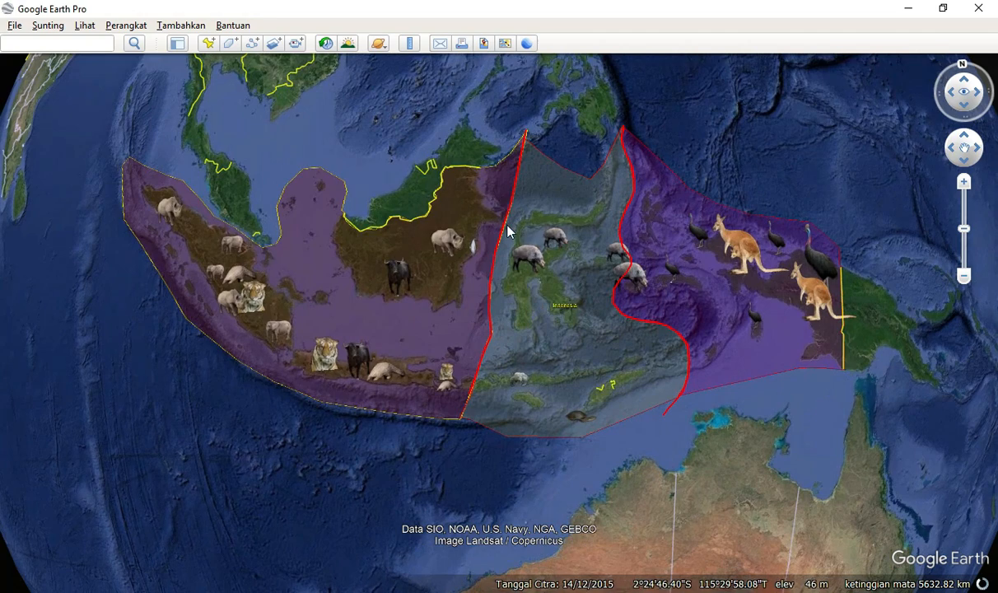
scroll(529, 320, up, 1)
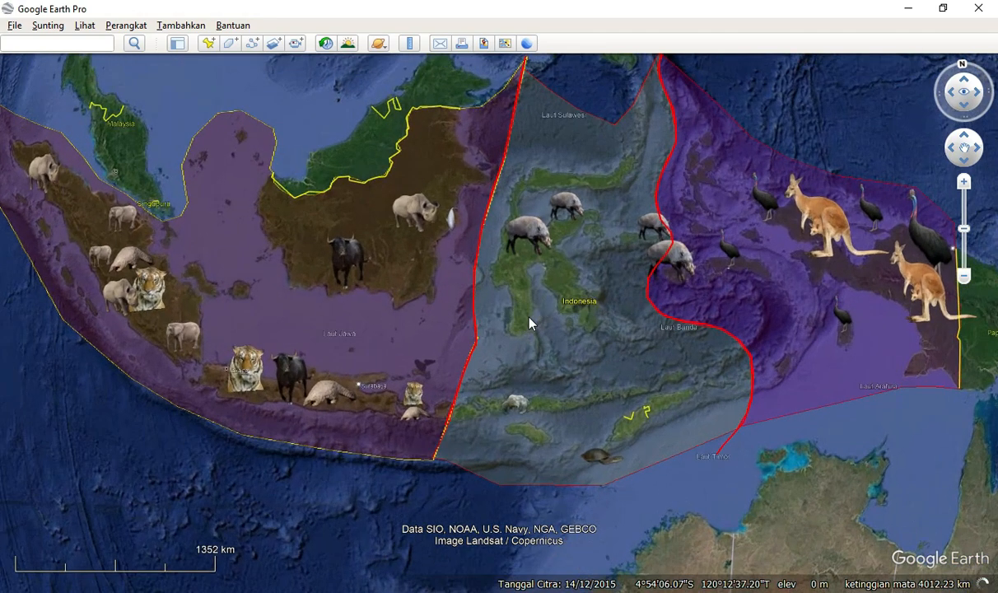
scroll(531, 321, up, 1)
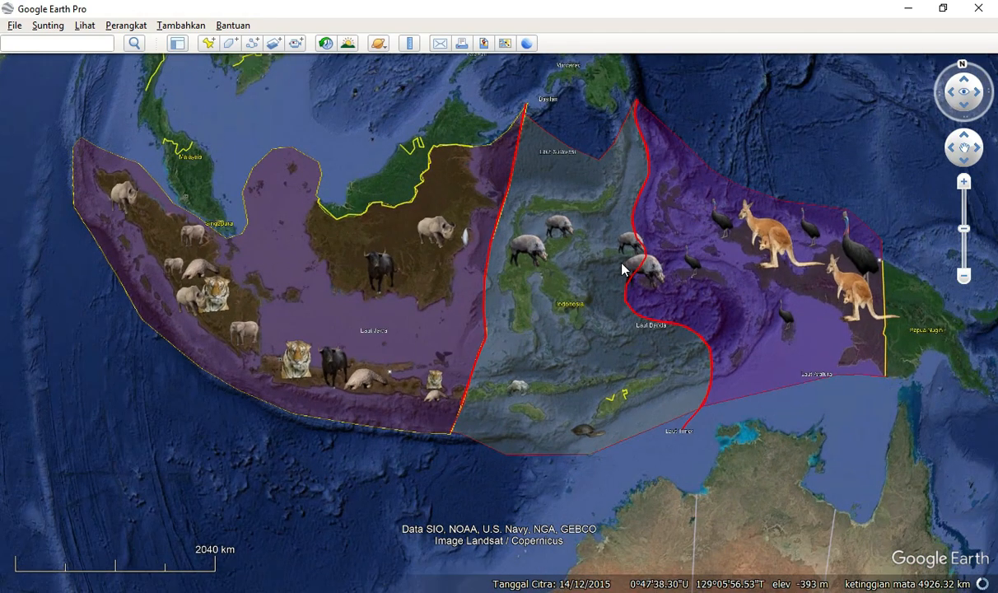
click(85, 26)
click(96, 56)
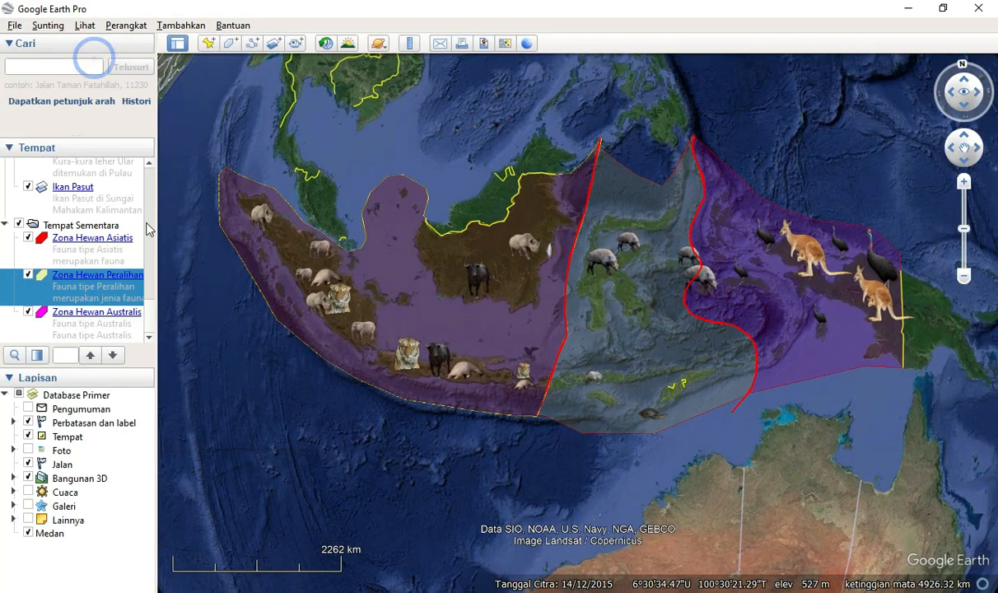
Step: View the descriptions of the cassowary (Burung Kasuari, Kasuari 2, Kasuari 3) and Komodo overlays from the saved places
scroll(120, 250, up, 10)
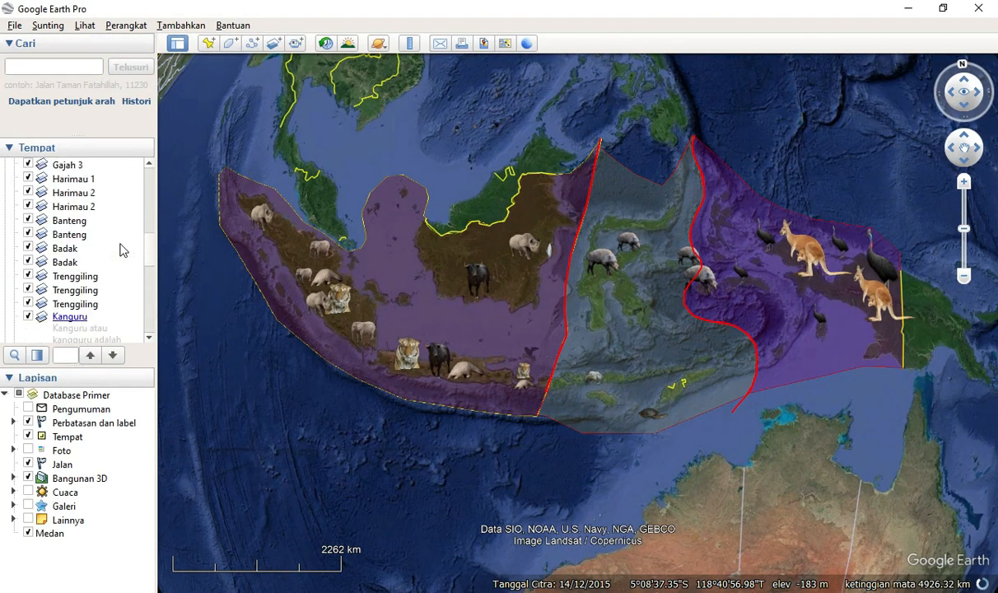
click(70, 247)
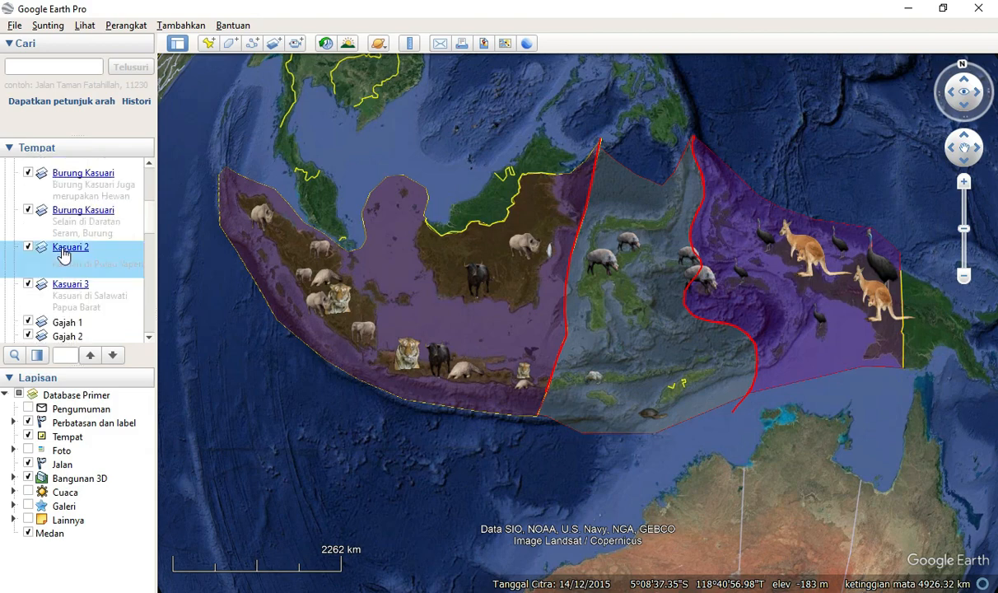
click(70, 284)
click(74, 212)
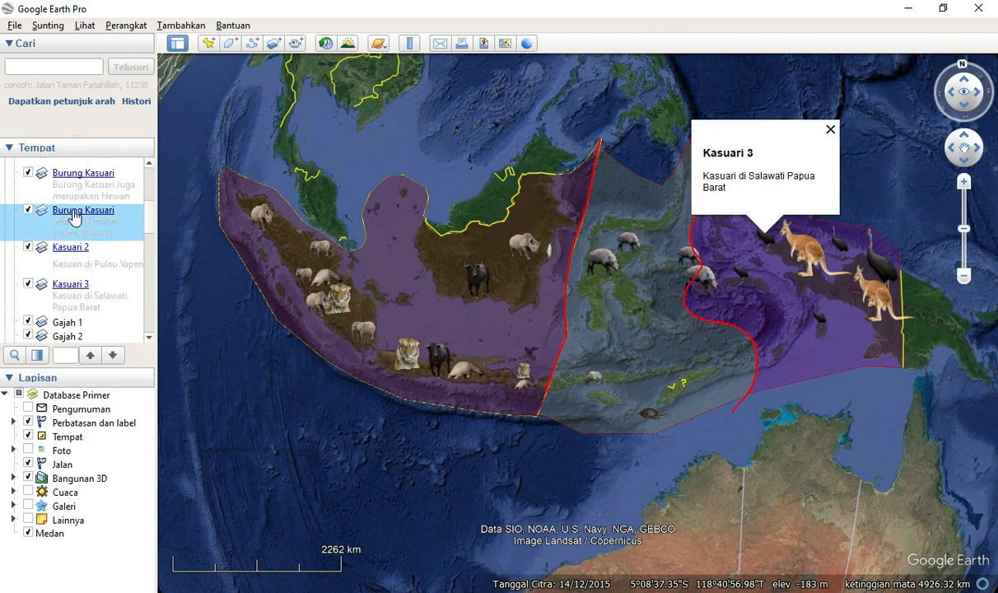
click(86, 173)
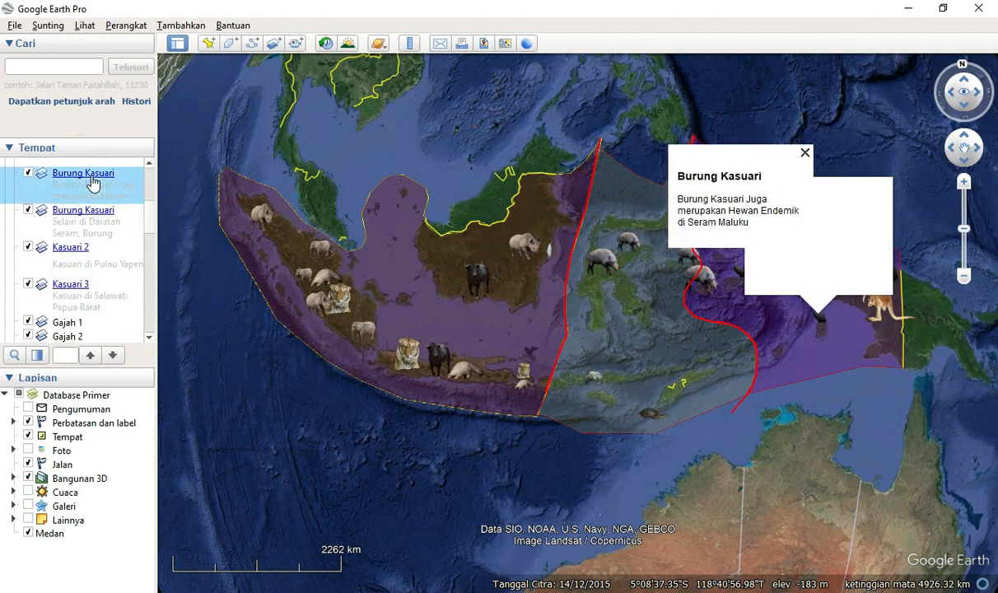
click(75, 260)
scroll(75, 257, up, 5)
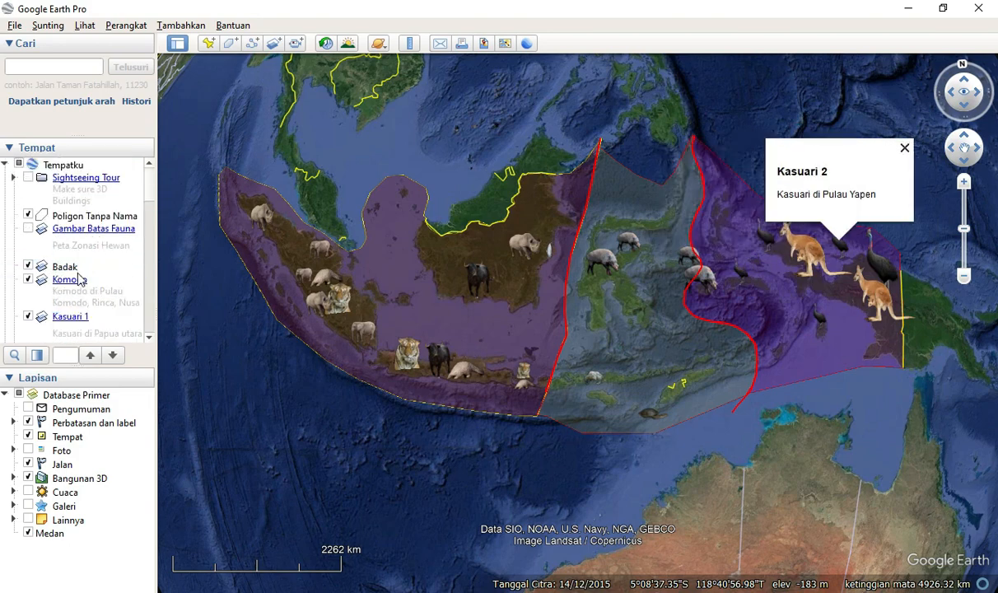
click(79, 278)
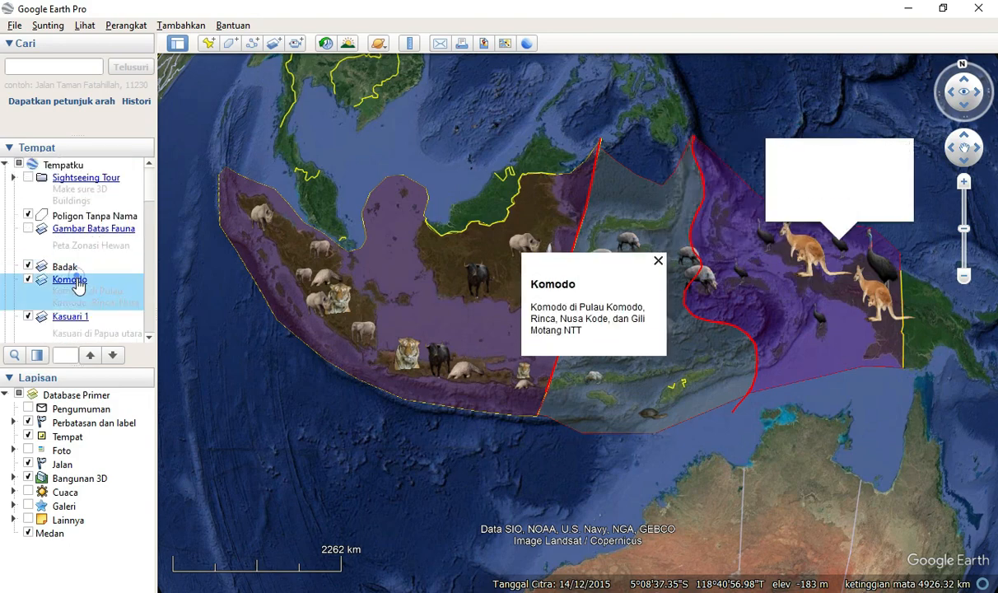
Step: View the Zona Hewan Asiatis description on the map and close it
click(601, 433)
scroll(653, 429, down, 2)
drag(660, 443, 646, 378)
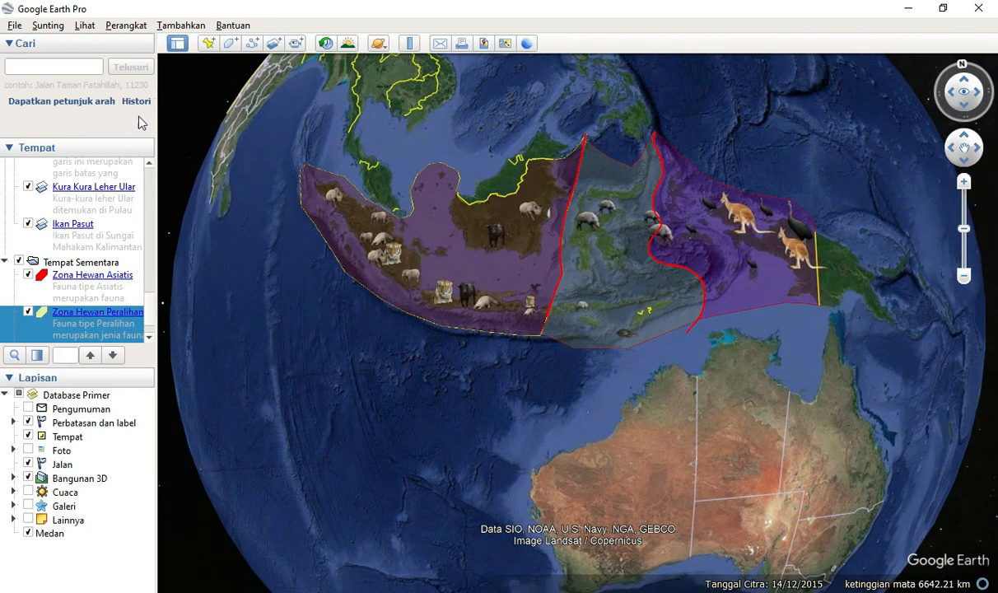
scroll(82, 209, down, 1)
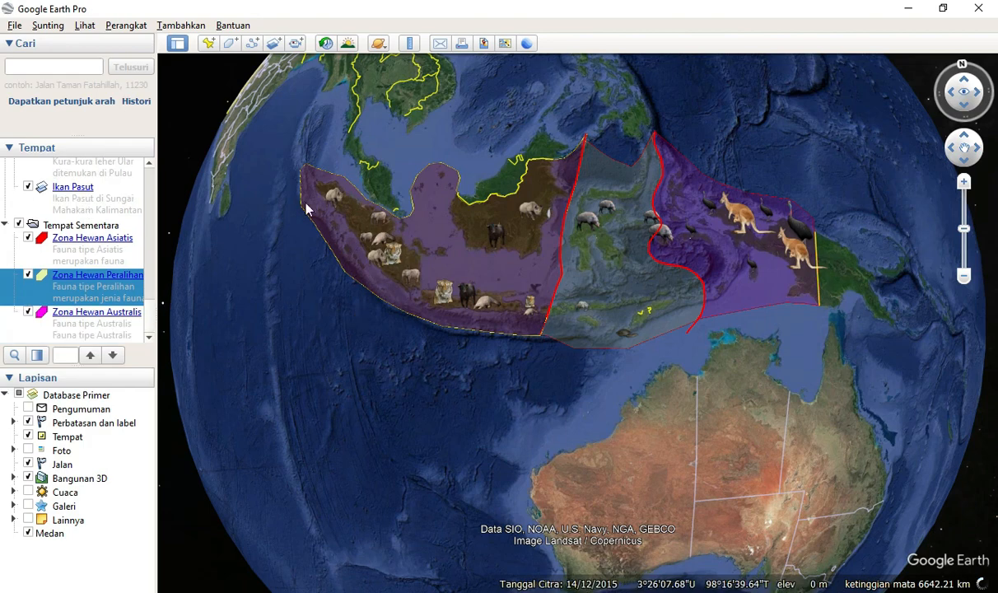
click(508, 284)
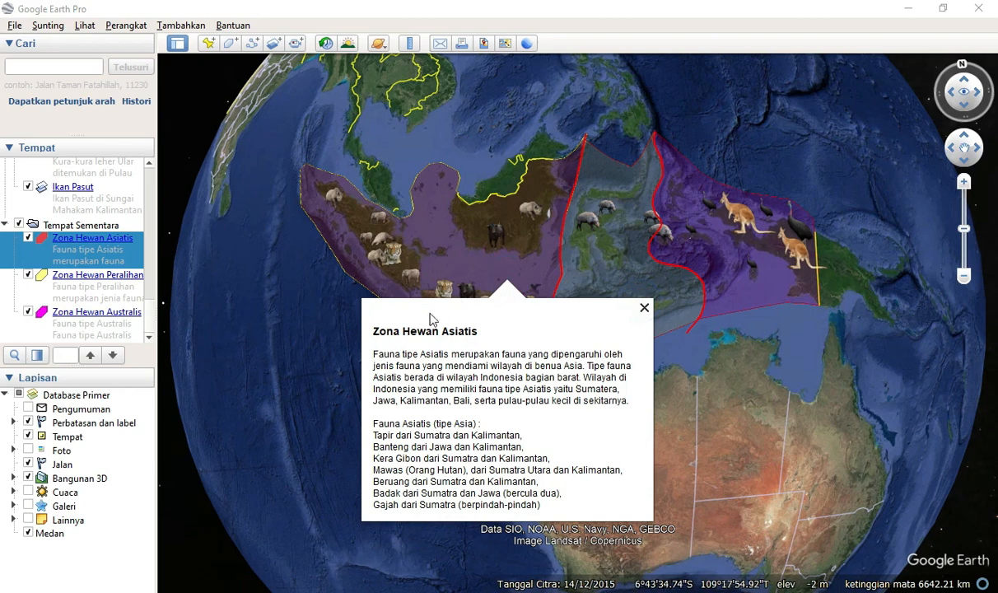
click(644, 308)
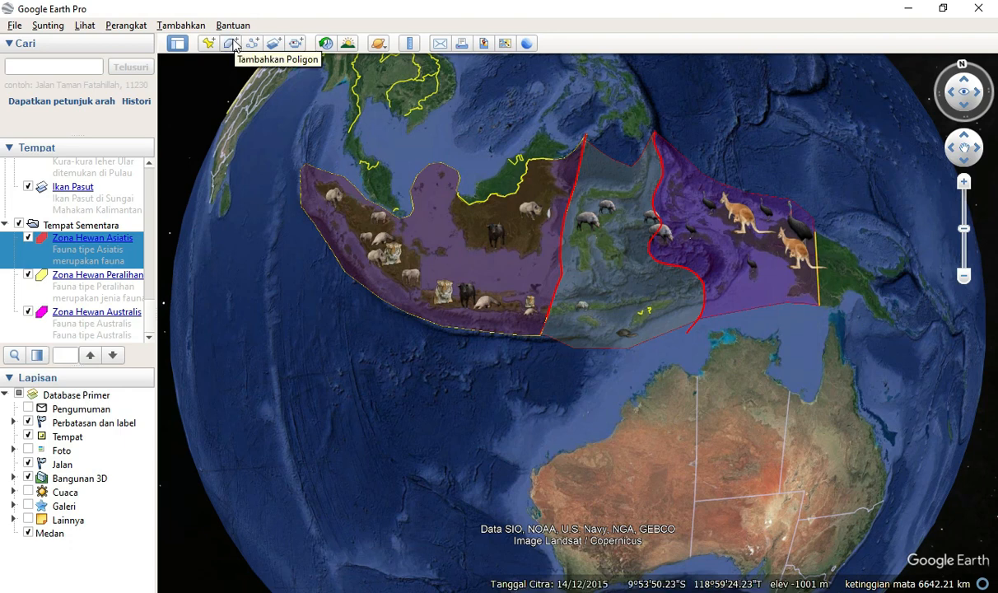
Step: Start a new polygon and place its vertices roughly around the Asiatis zone, covering western Indonesia up to the Wallace line
click(233, 45)
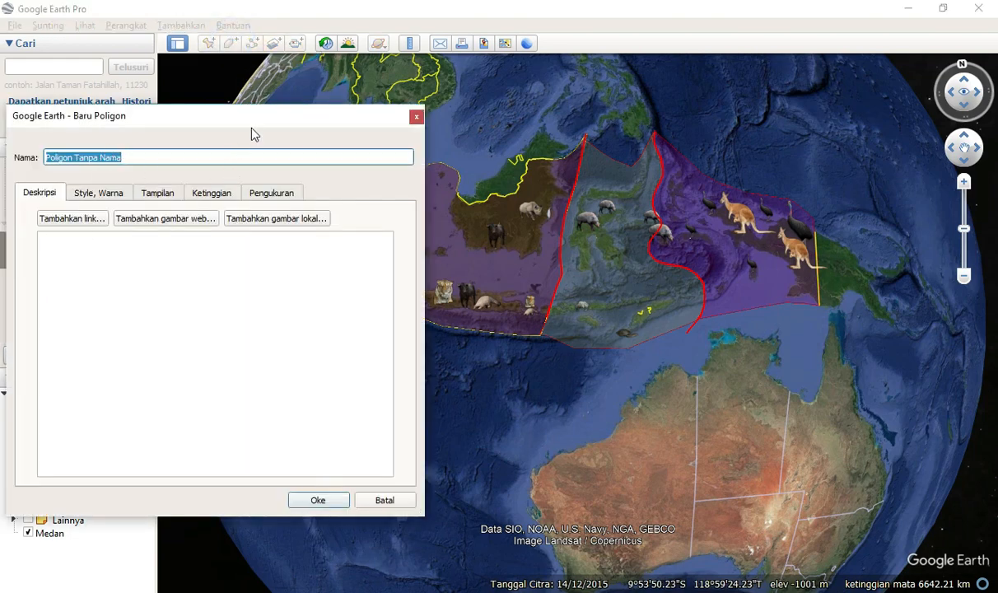
drag(252, 132, 120, 198)
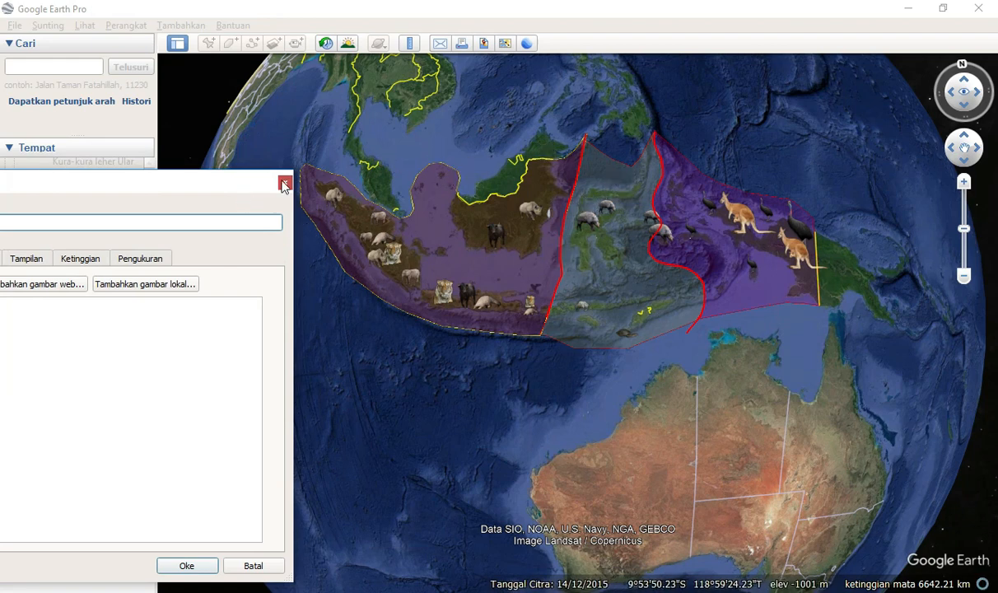
click(447, 167)
click(562, 152)
click(586, 137)
click(586, 186)
click(578, 231)
click(548, 288)
click(528, 332)
click(463, 336)
click(383, 308)
click(342, 264)
click(328, 214)
click(327, 182)
click(443, 161)
click(478, 128)
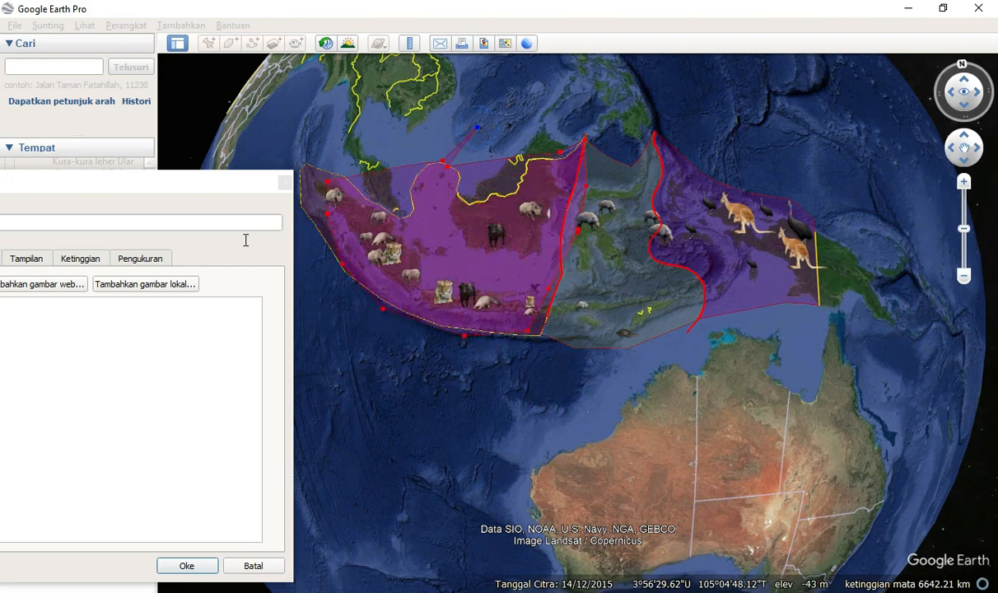
Step: Bring the new polygon's name and description fields into view and discard the polygon without saving it
click(232, 179)
drag(227, 188, 471, 26)
click(175, 145)
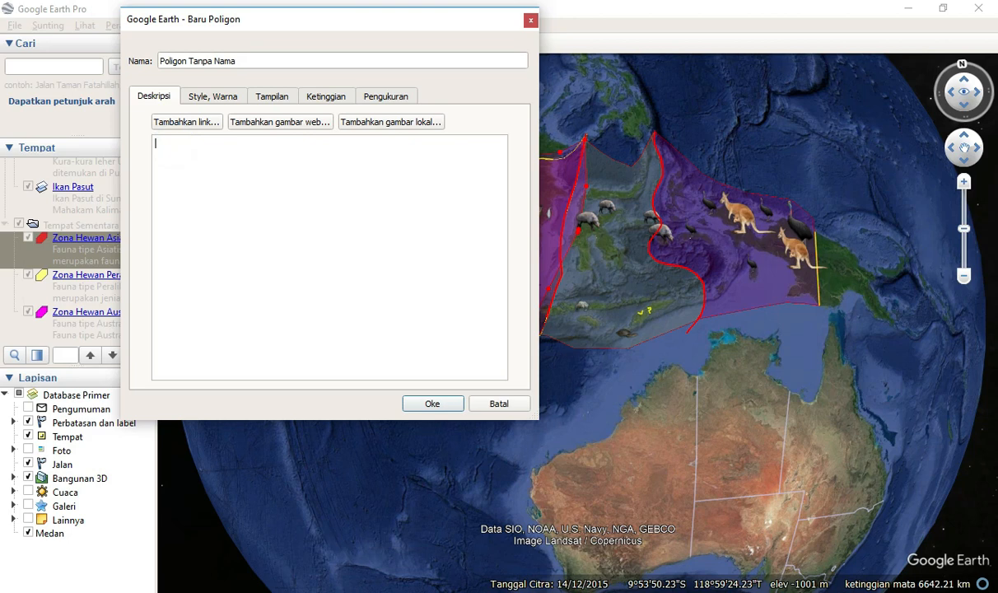
mouse_move(997, 132)
drag(292, 61, 136, 34)
drag(280, 20, 257, 92)
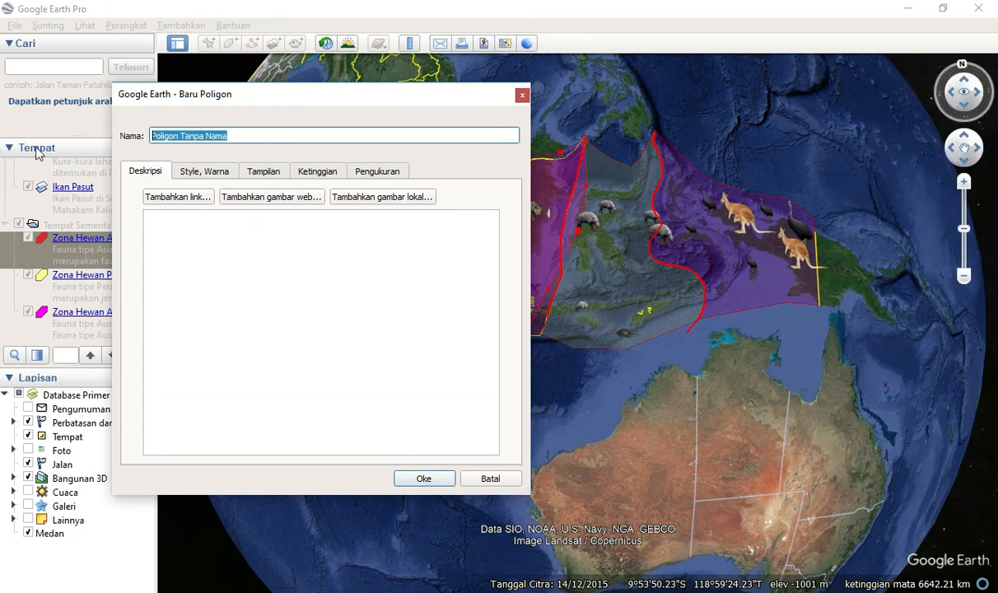
click(171, 220)
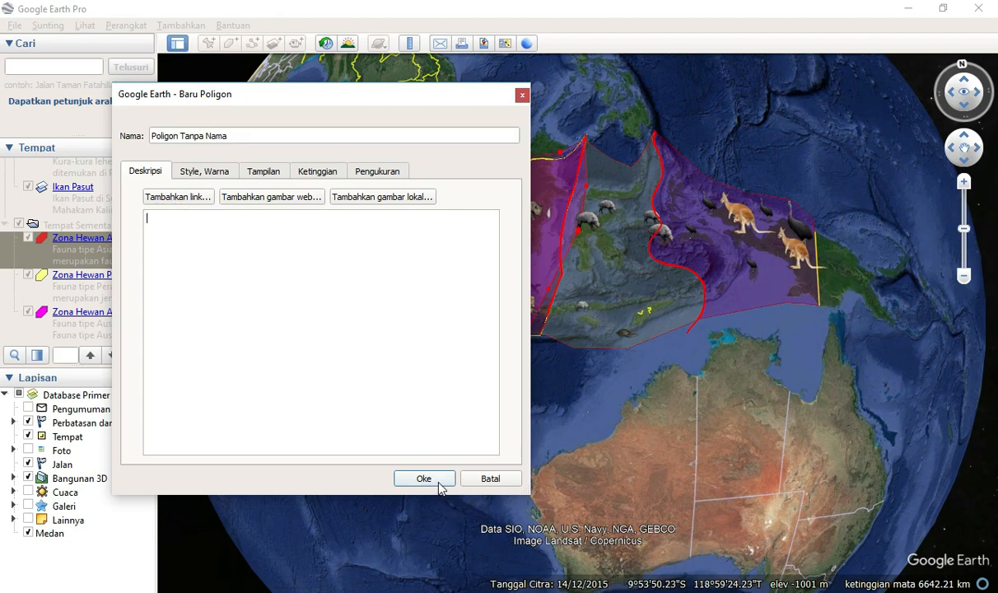
click(490, 479)
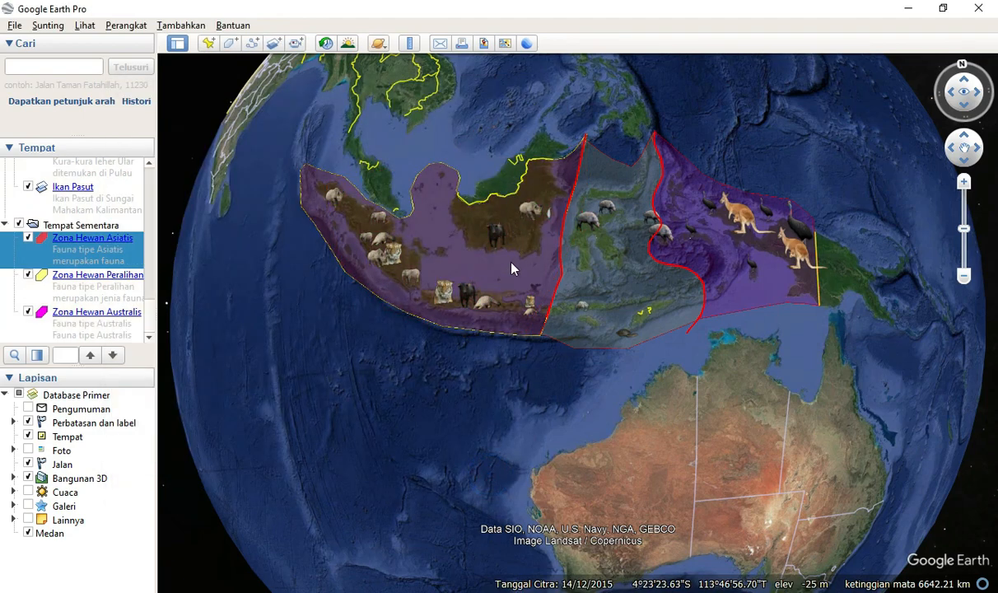
Step: View the descriptions of Zona Hewan Asiatis, Zona Hewan Peralihan and Garis Wallace on the map and close the last one
click(512, 268)
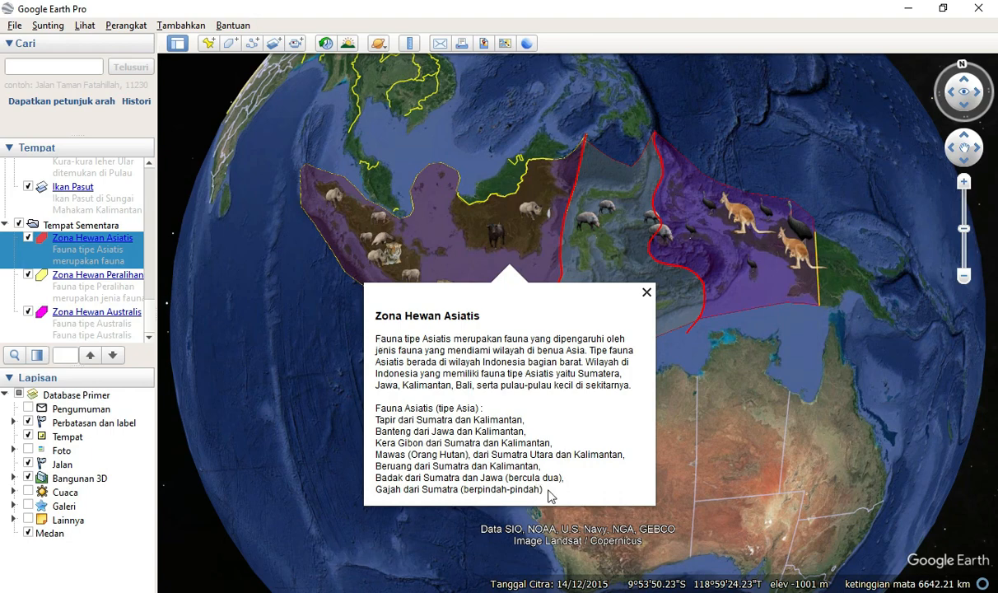
click(647, 293)
click(575, 288)
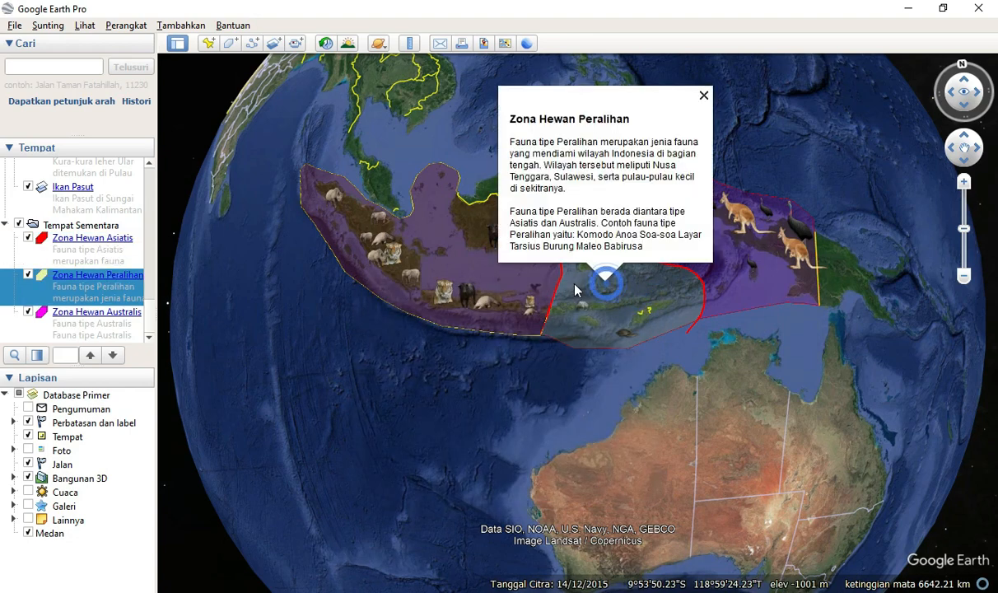
click(562, 285)
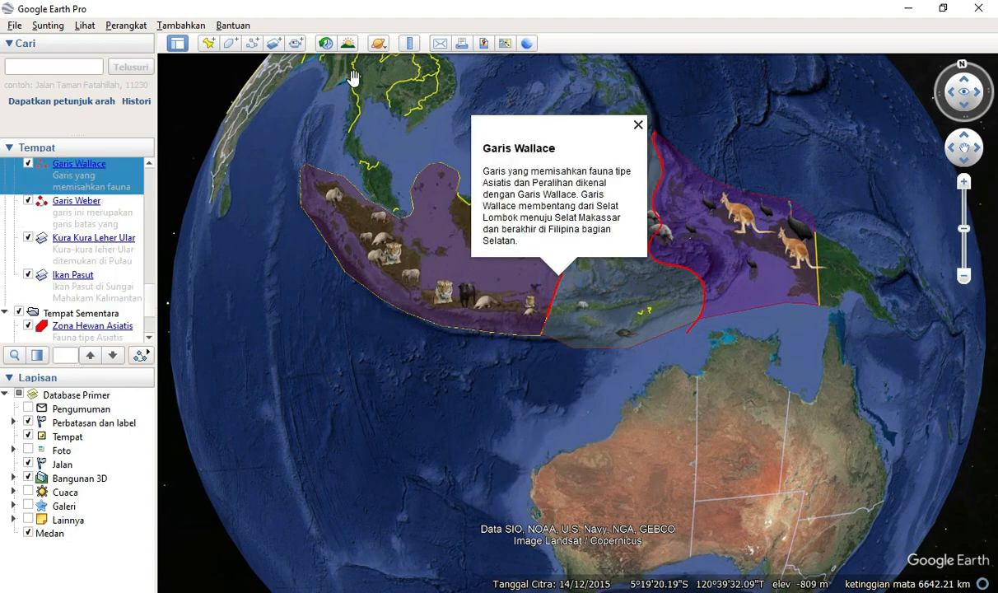
click(637, 127)
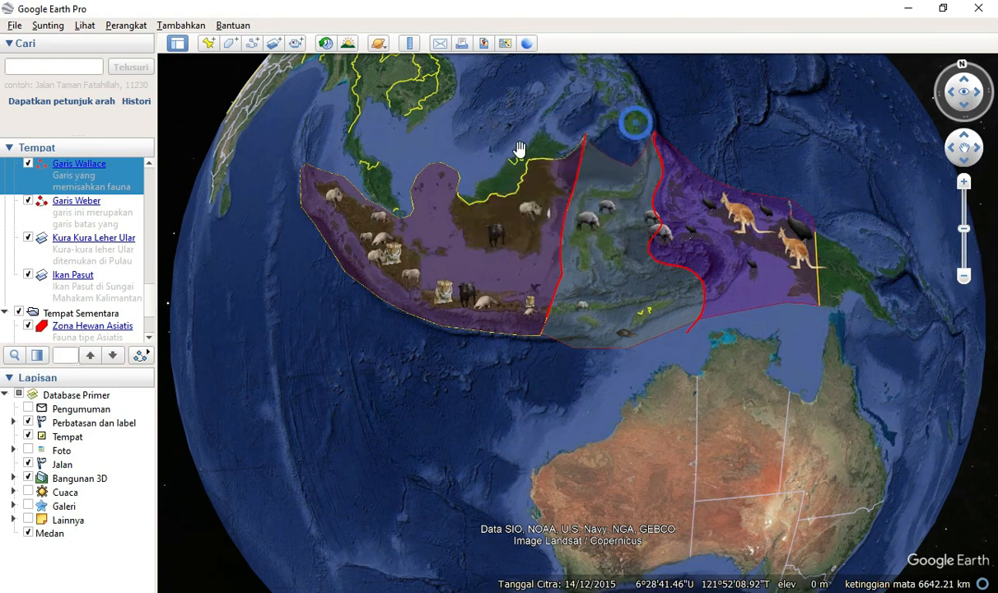
Step: Start a new path and place its vertices along the northern part of the Wallace line
click(252, 43)
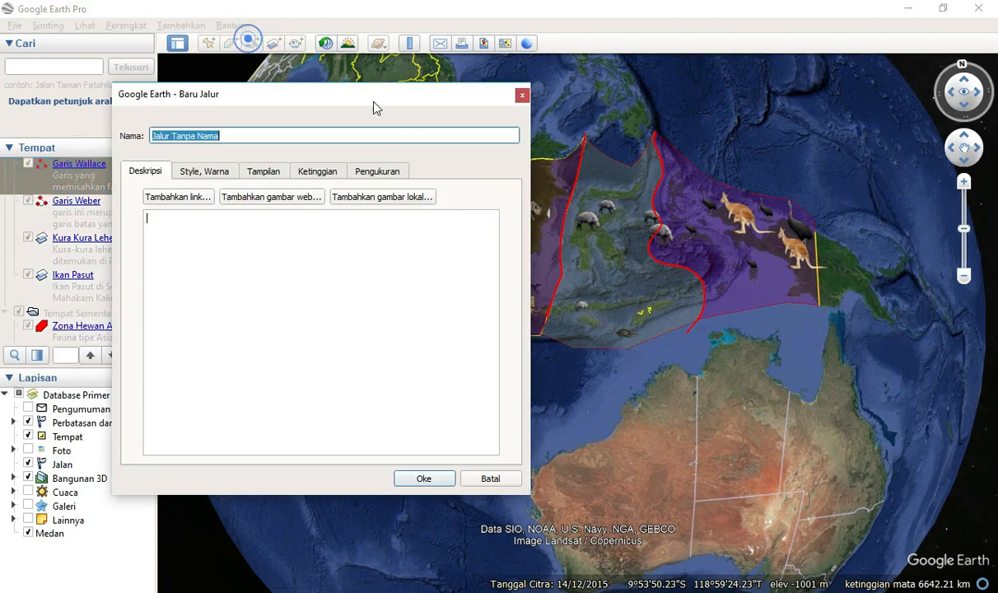
drag(381, 108, 222, 98)
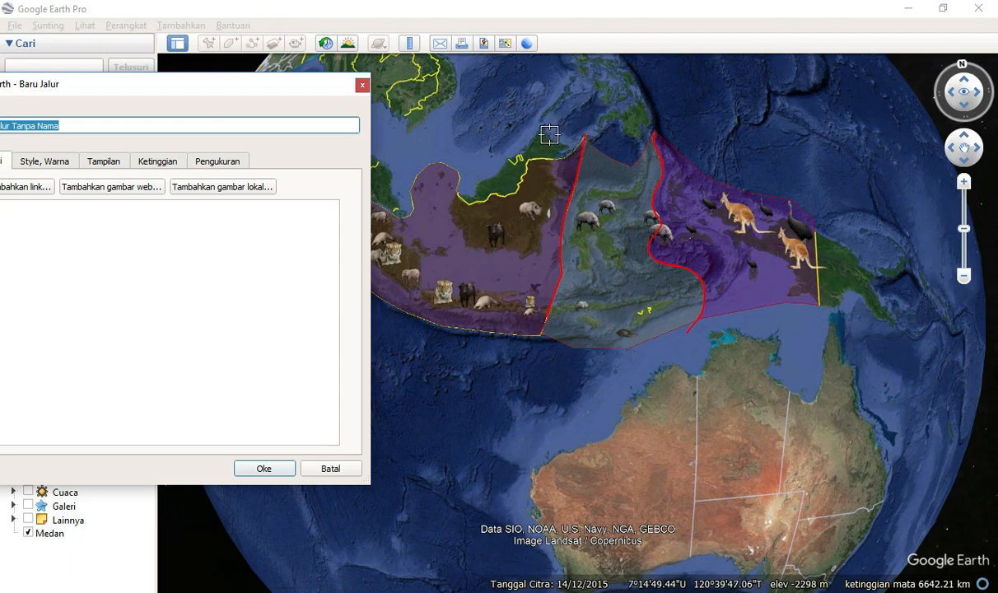
drag(231, 95, 266, 84)
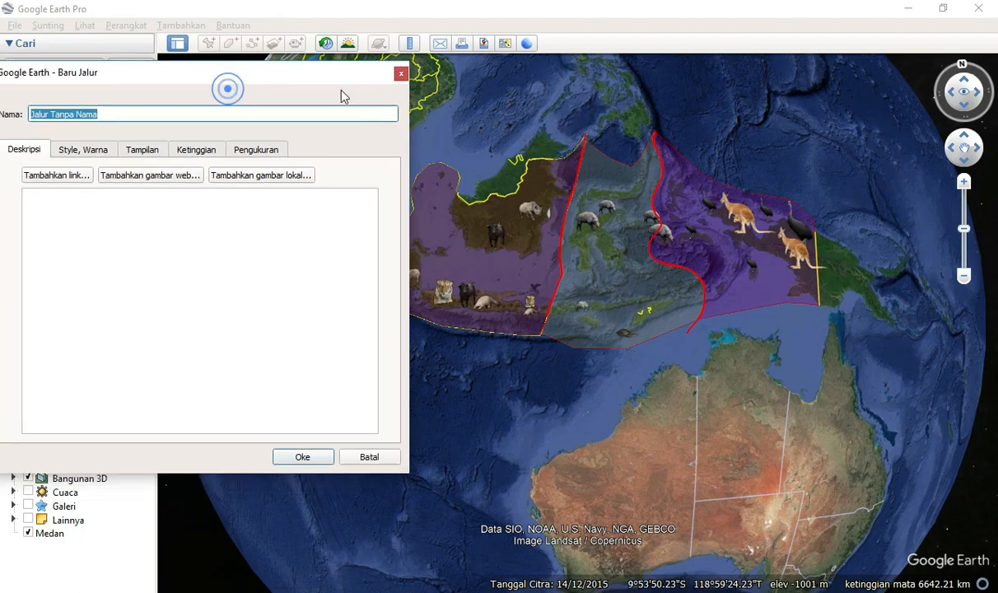
click(579, 157)
click(575, 173)
click(574, 191)
click(563, 228)
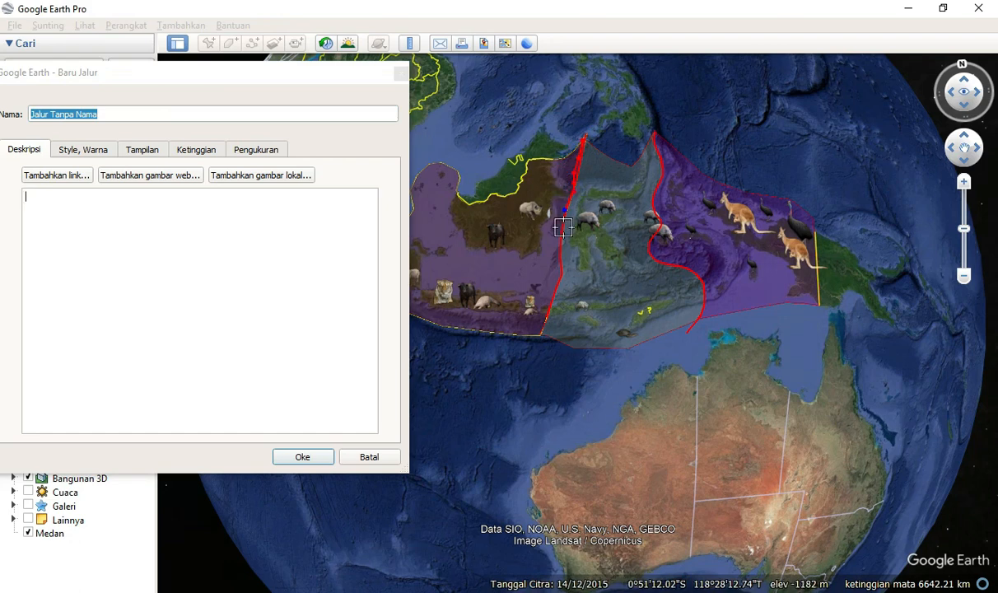
click(274, 272)
click(232, 72)
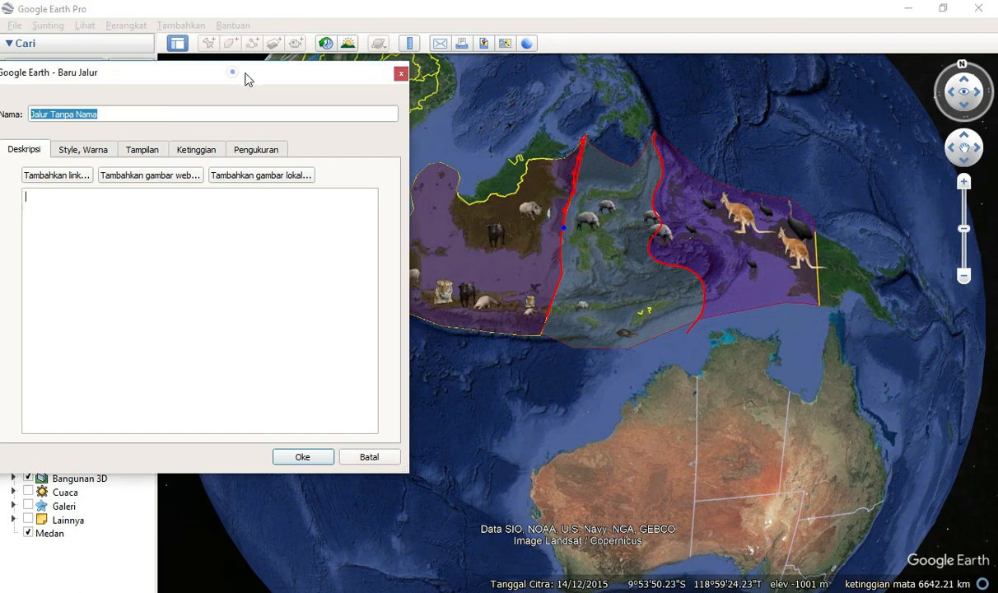
drag(250, 81, 332, 70)
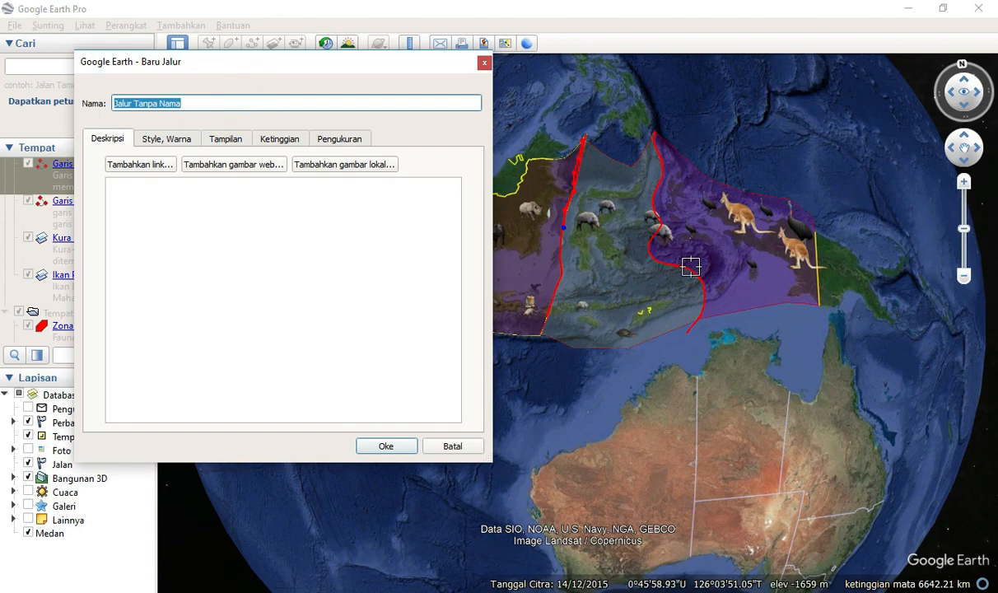
Step: Switch to Chrome, open a blank tab, and return to the new path's description field in Google Earth Pro
click(200, 105)
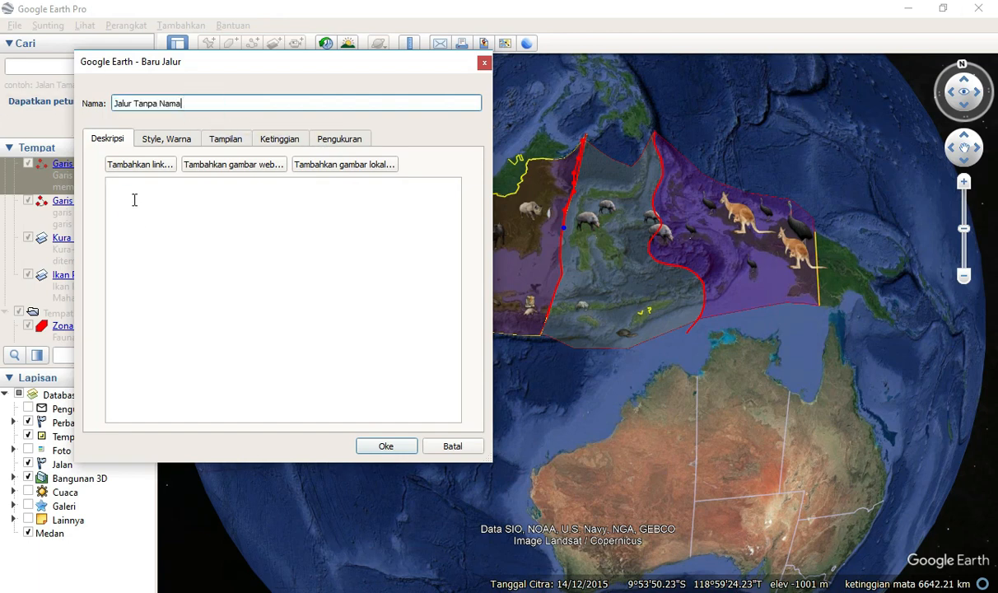
click(134, 198)
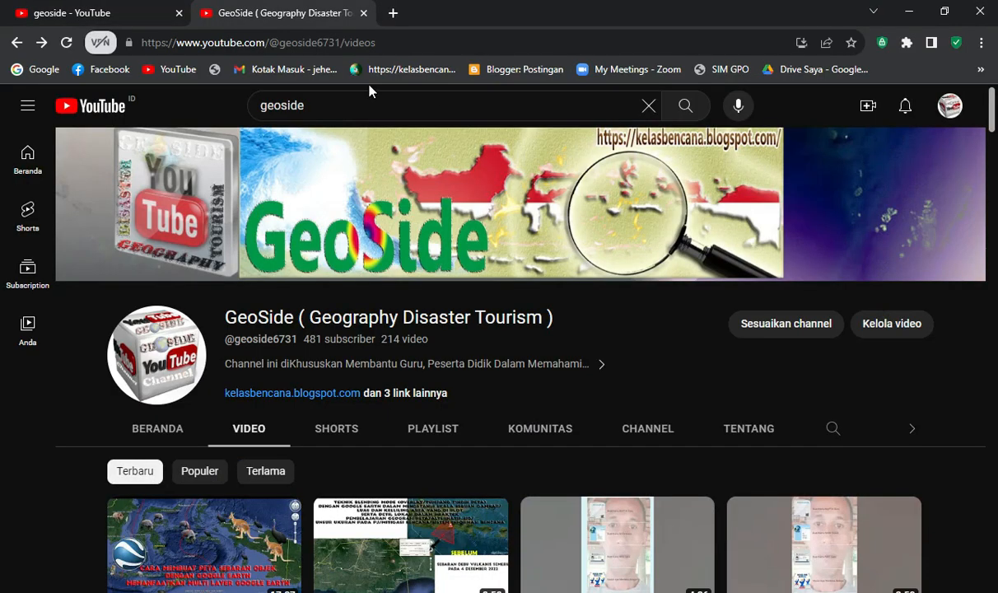
click(392, 11)
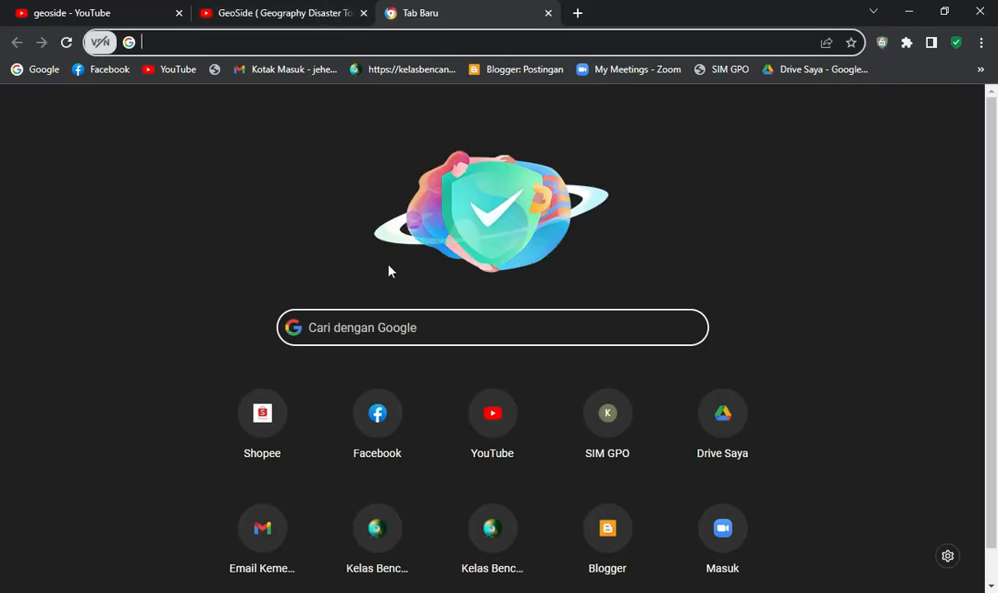
click(909, 10)
click(179, 206)
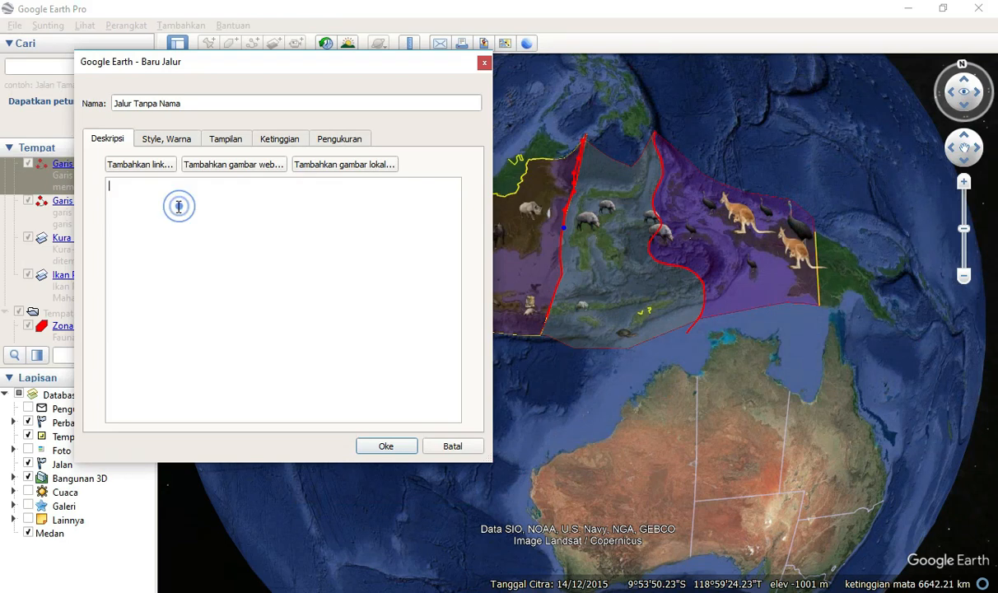
Step: Discard the new path without giving it a name or description
drag(191, 108, 103, 116)
click(154, 198)
click(153, 198)
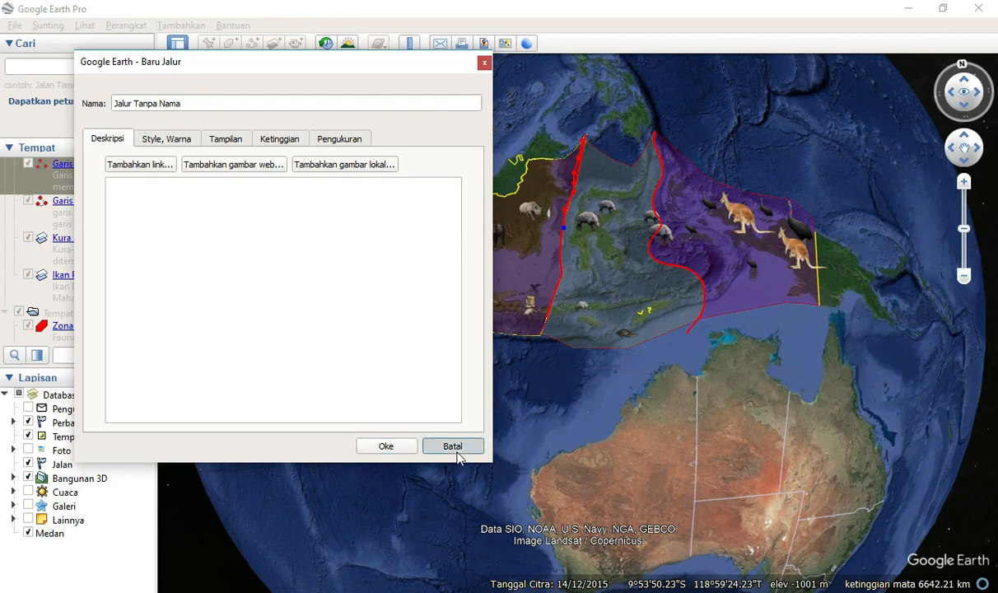
click(452, 446)
Step: View the descriptions of the Garis Wallace and Garis Weber lines on the map and close the last one
click(560, 257)
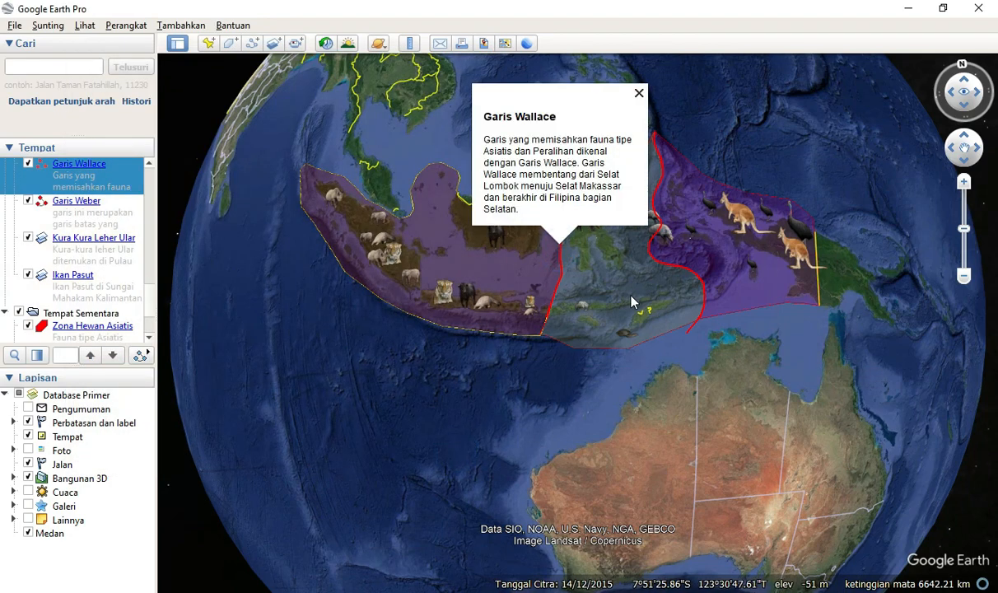
click(690, 270)
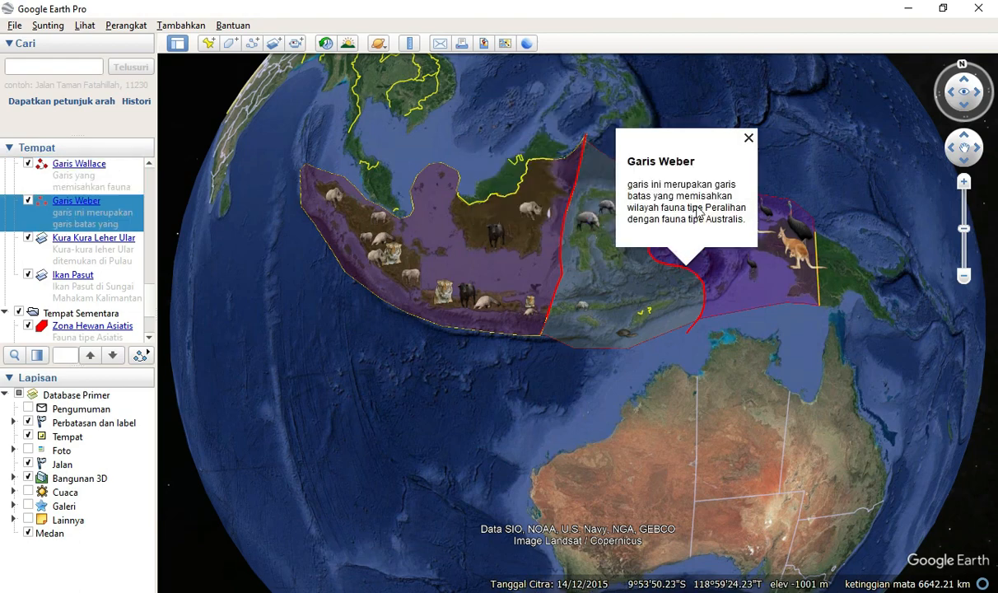
click(749, 137)
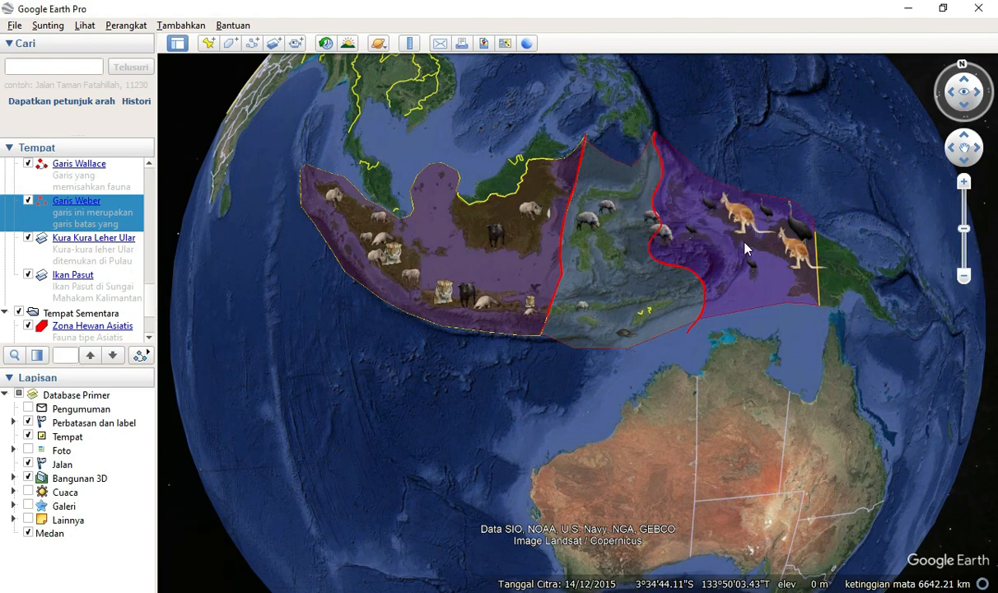
Step: View the descriptions of the Peralihan, Australis and Asiatis animal zones on the map at a closer zoom
scroll(741, 251, up, 1)
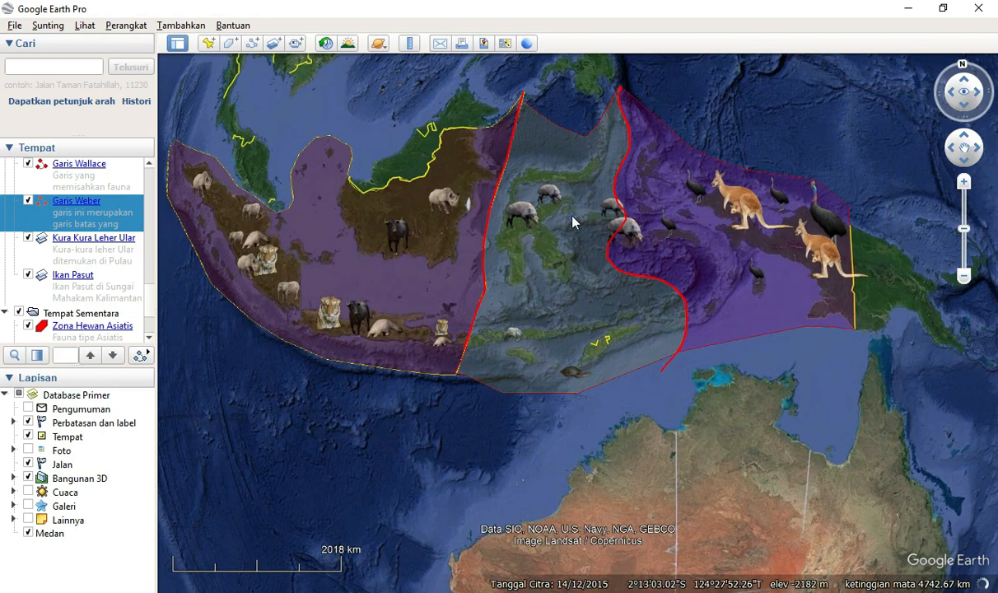
drag(570, 221, 584, 251)
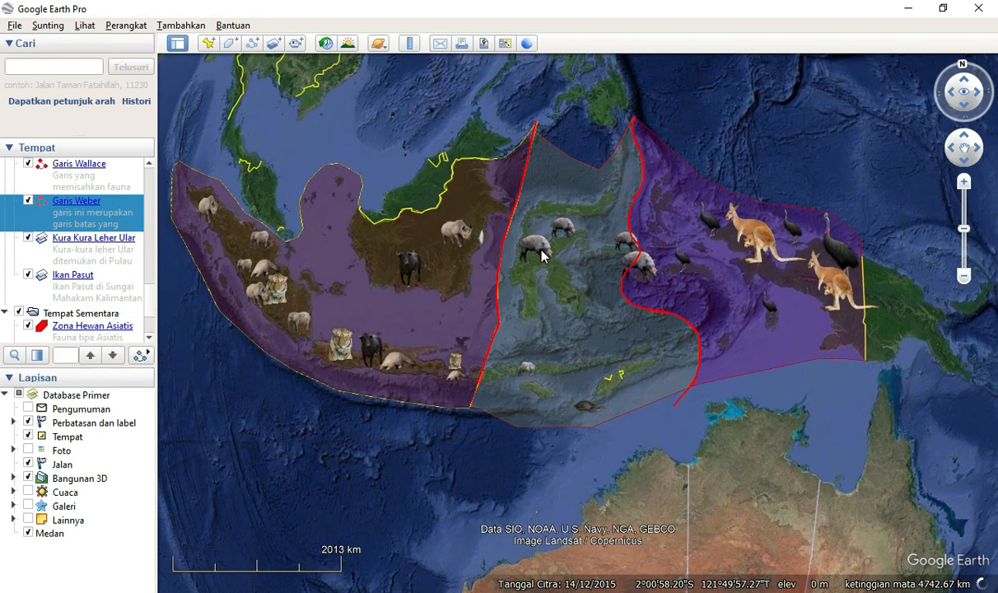
click(537, 252)
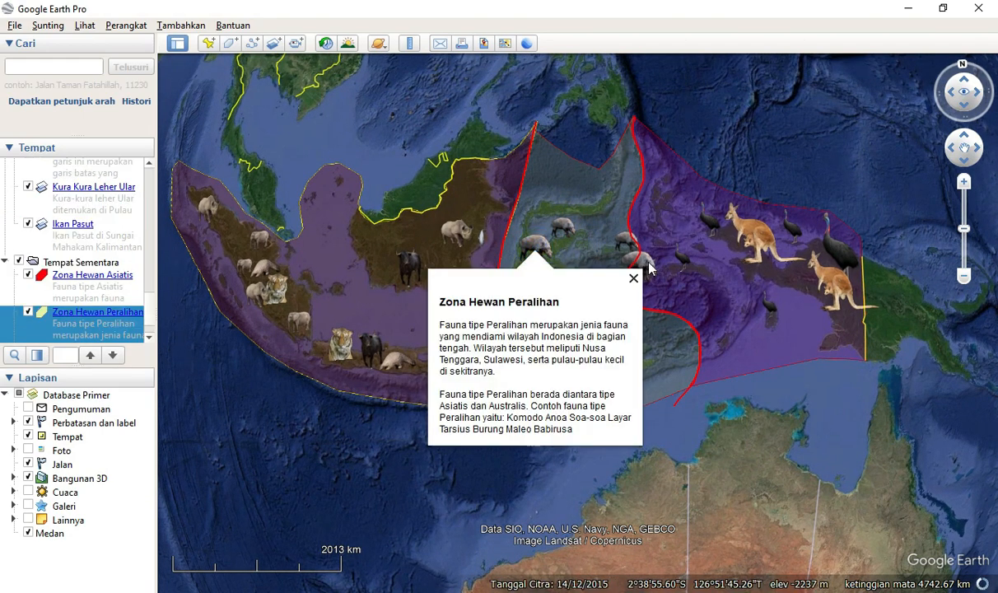
click(653, 264)
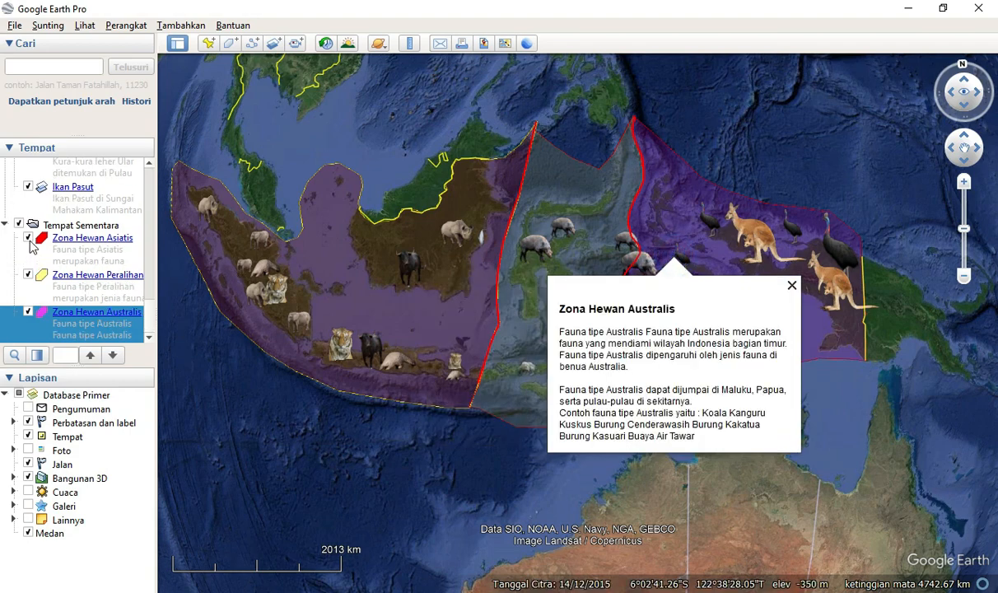
click(373, 250)
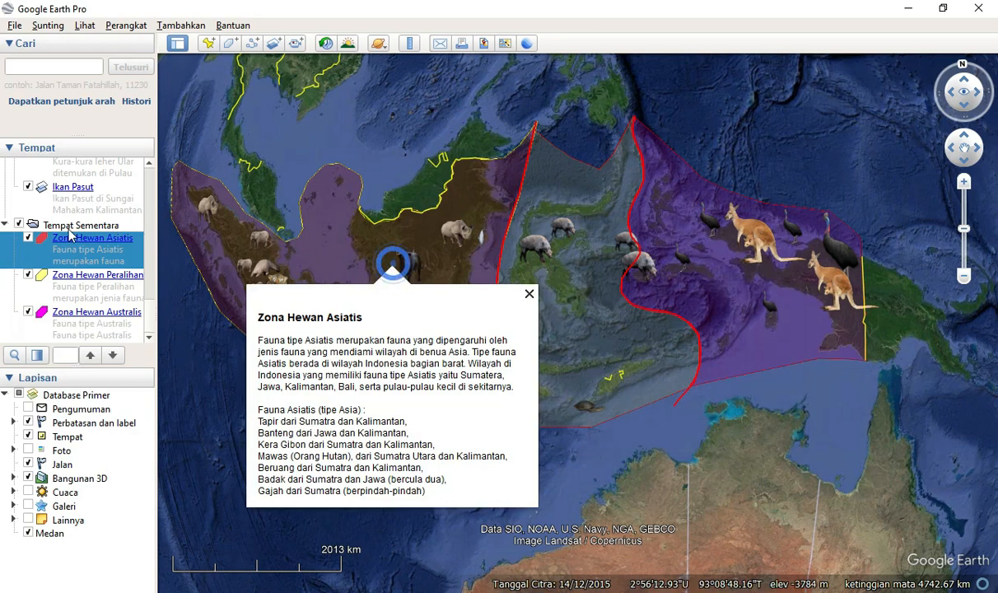
Step: View the descriptions of Garis Weber and both Kanguru overlays from the saved places
scroll(73, 231, up, 2)
click(74, 298)
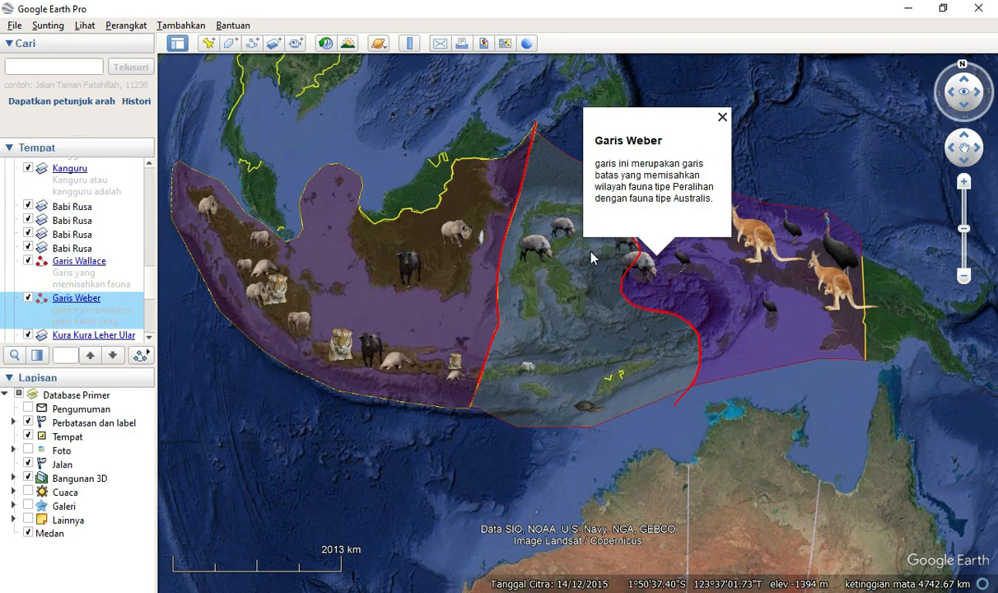
scroll(109, 262, up, 2)
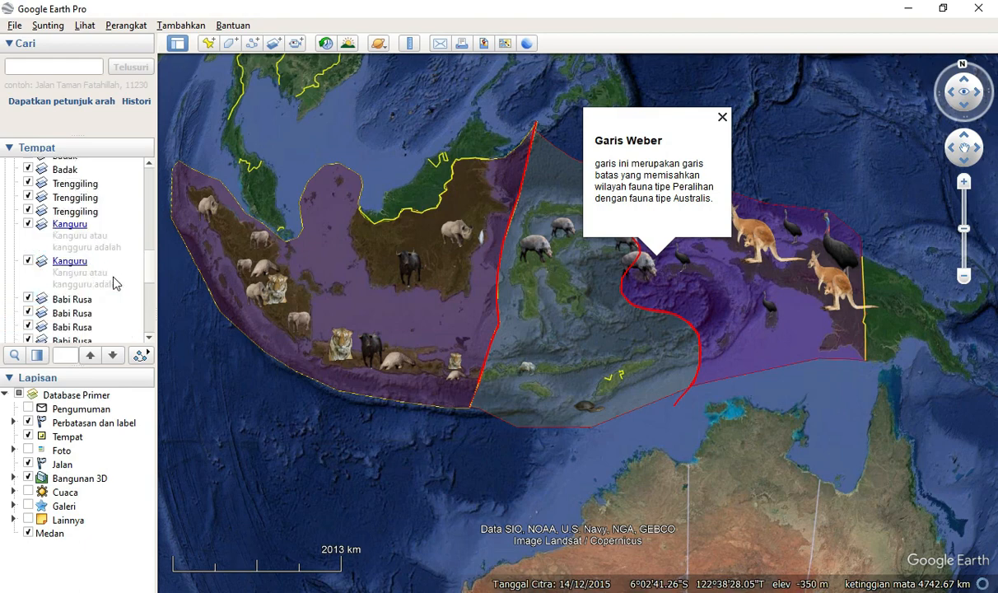
click(94, 274)
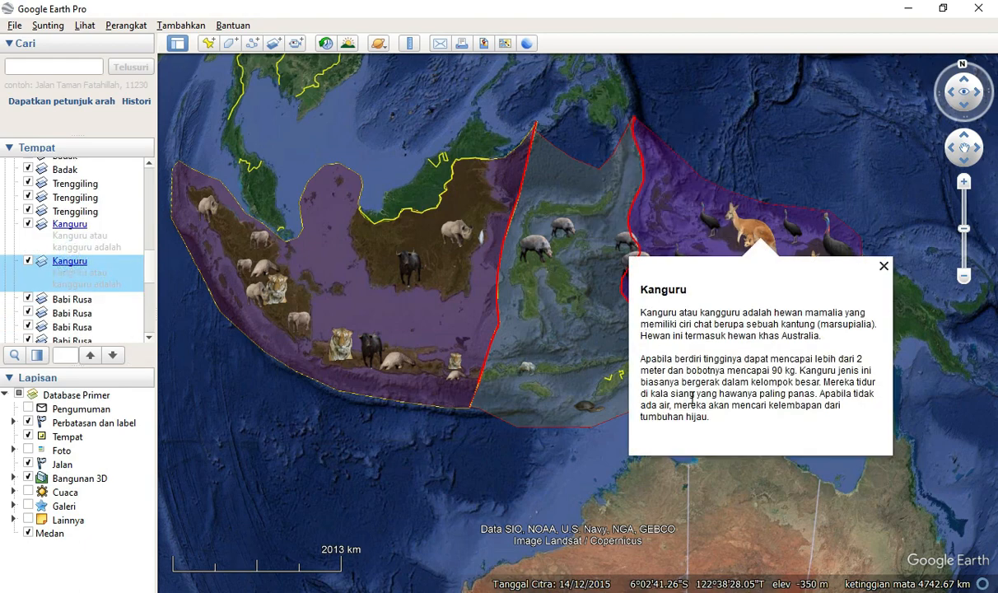
click(67, 234)
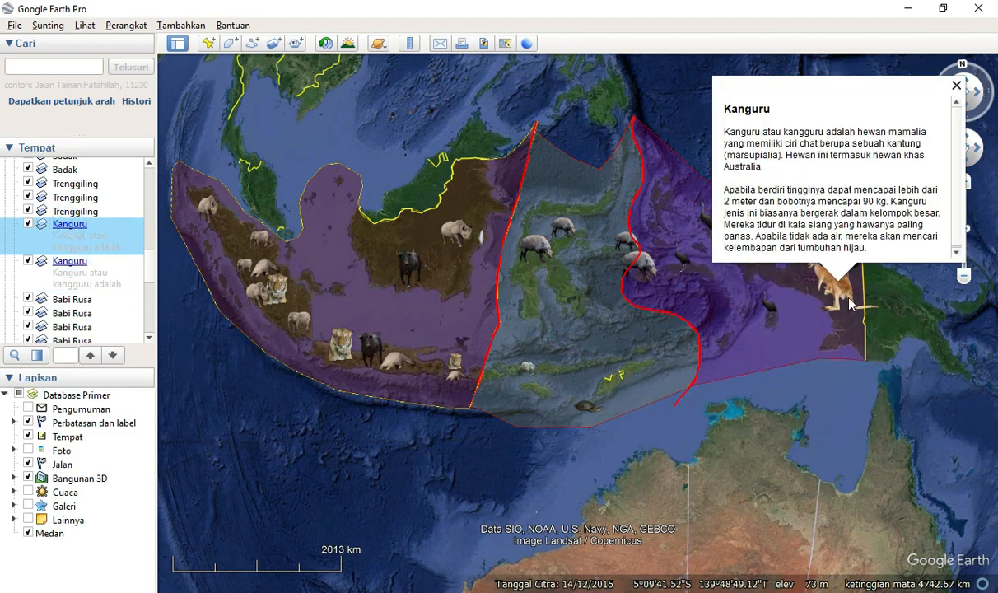
Step: View the descriptions of the Kasuari 3 and Kasuari 2 overlays from the saved places
scroll(110, 248, up, 4)
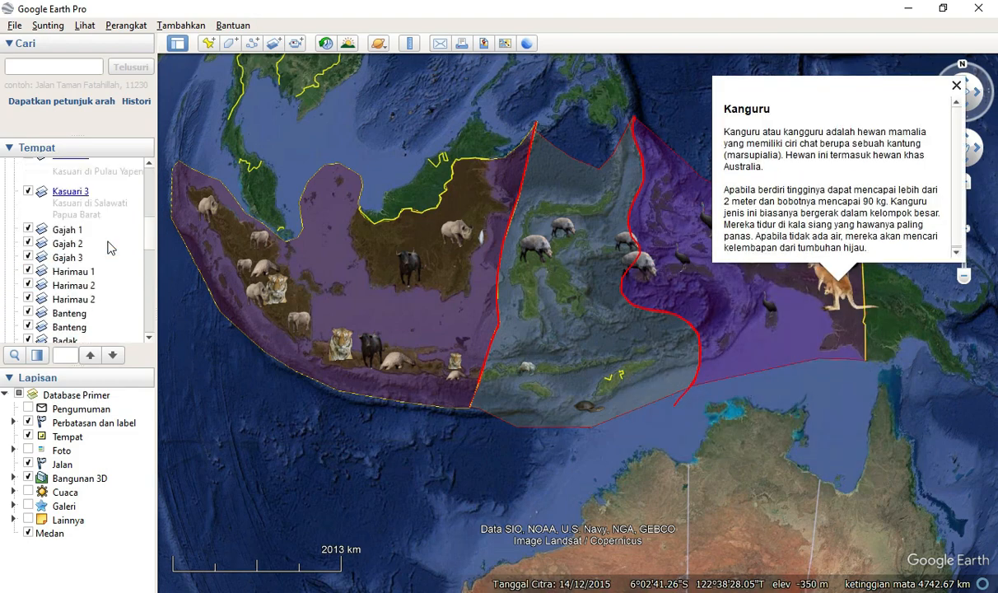
click(71, 192)
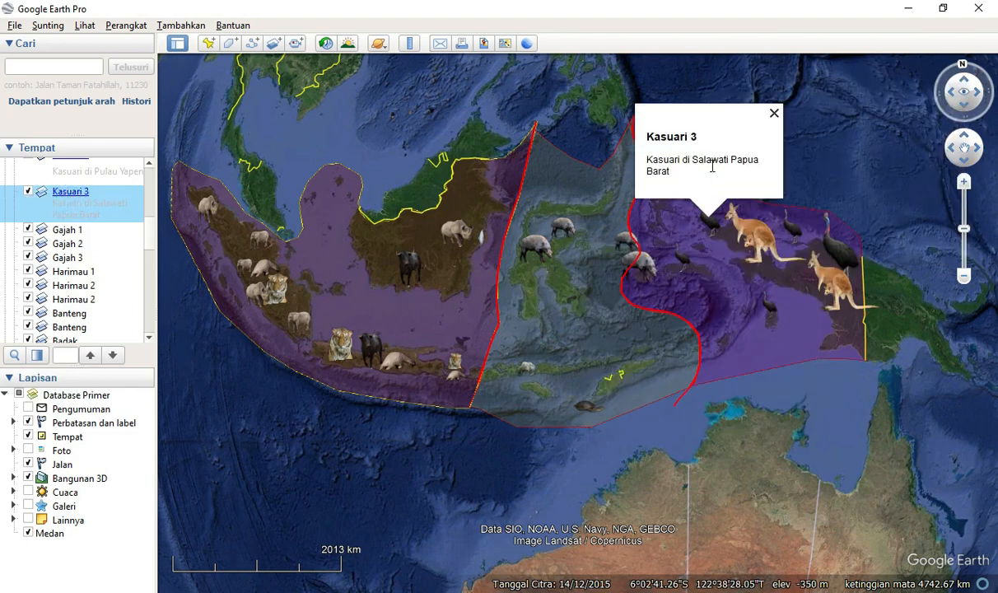
scroll(67, 257, up, 2)
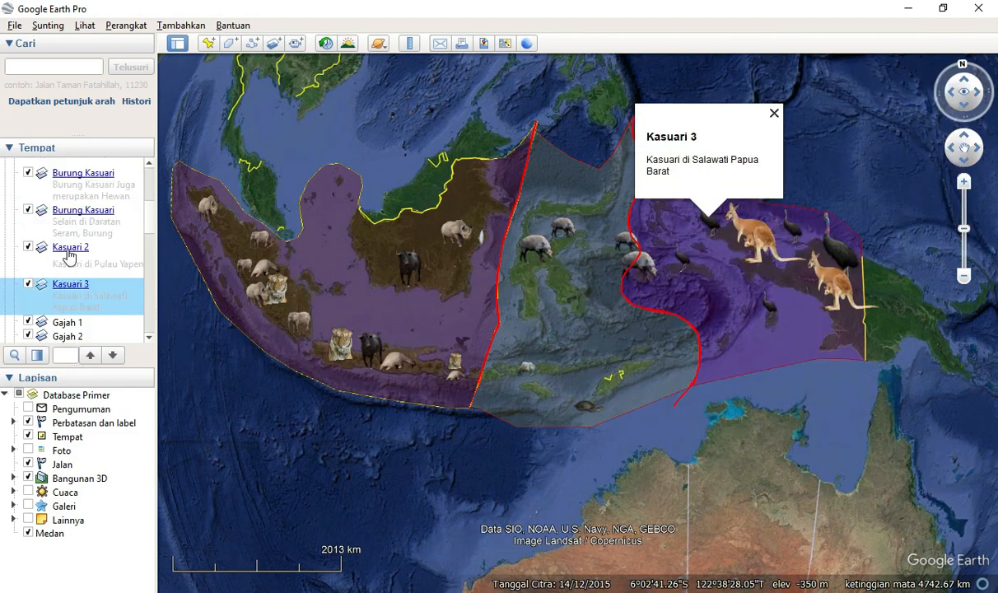
click(73, 255)
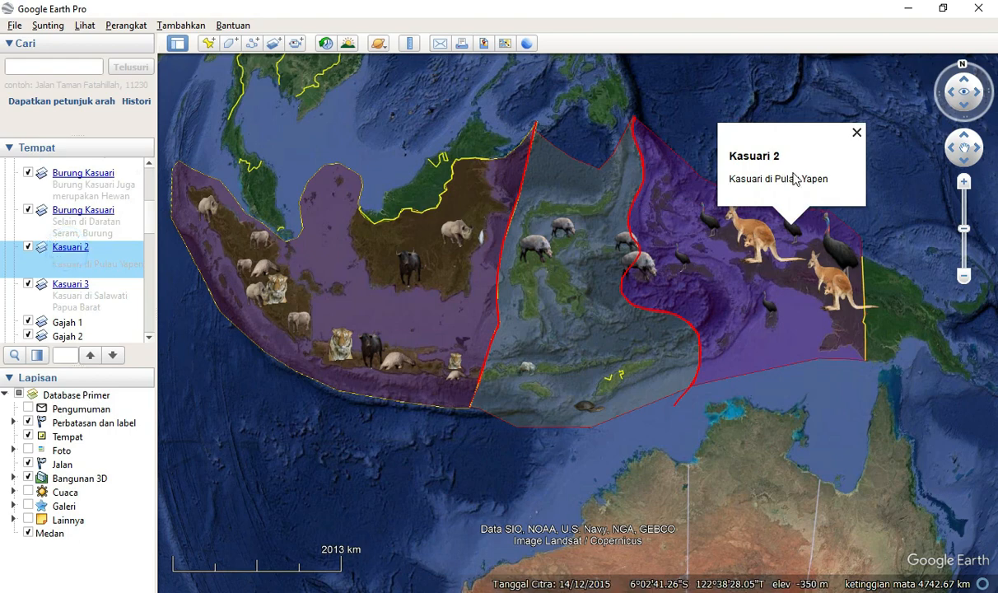
Step: View the descriptions of both Burung Kasuari overlays, Kasuari 1 and Komodo from the saved places
click(94, 212)
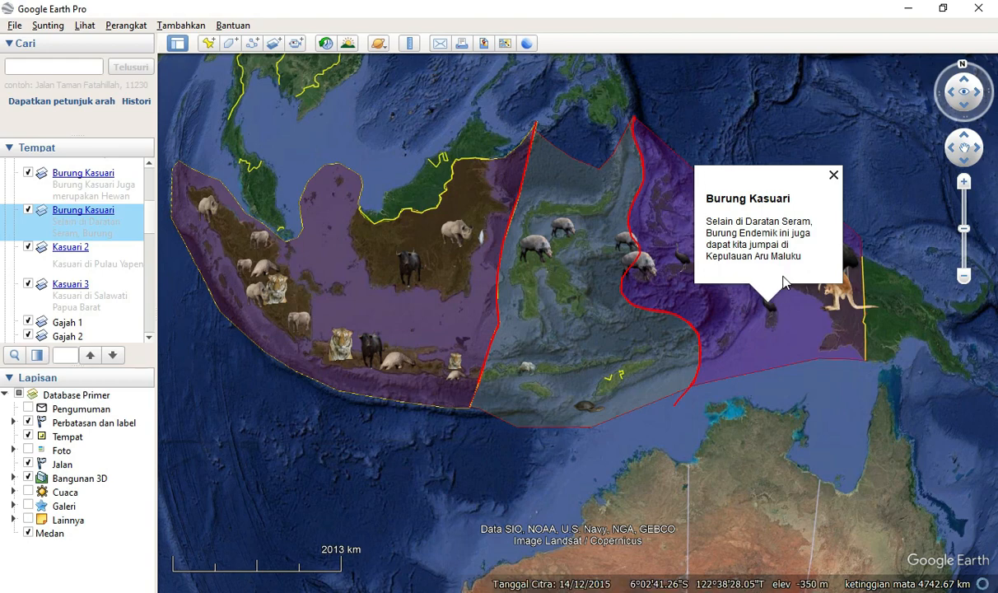
click(78, 173)
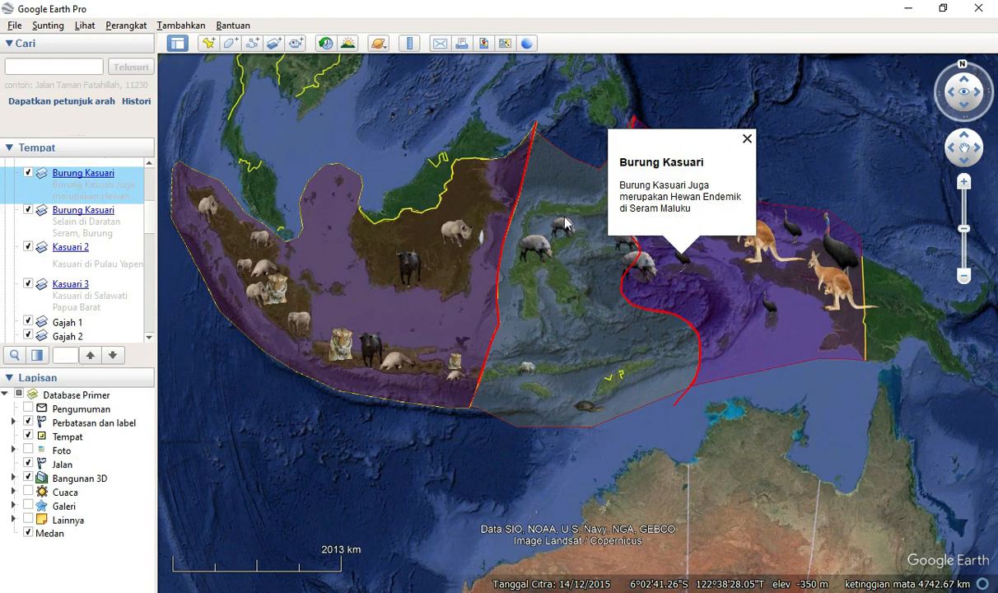
scroll(78, 200, up, 3)
scroll(78, 203, down, 1)
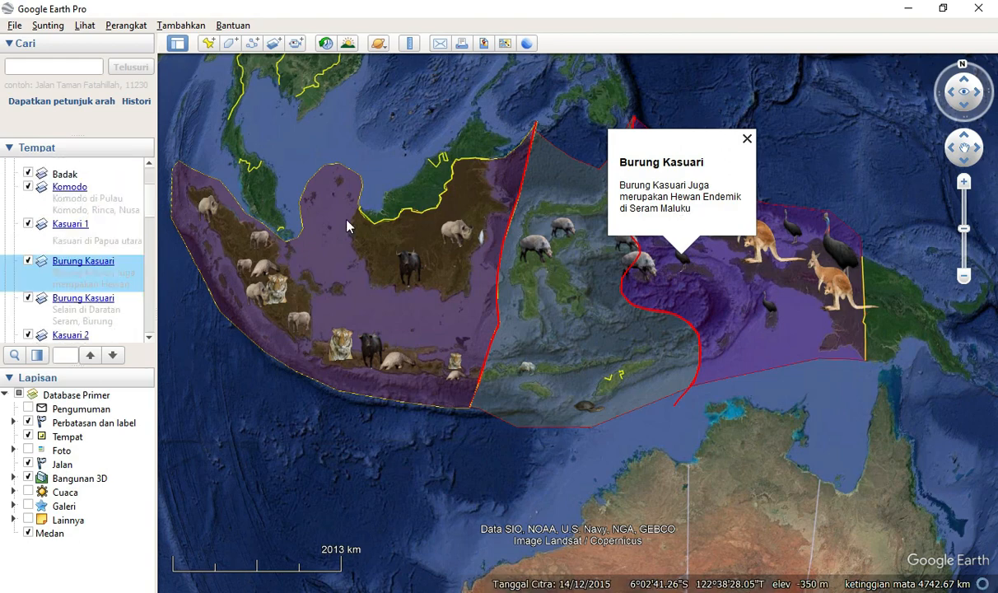
click(62, 227)
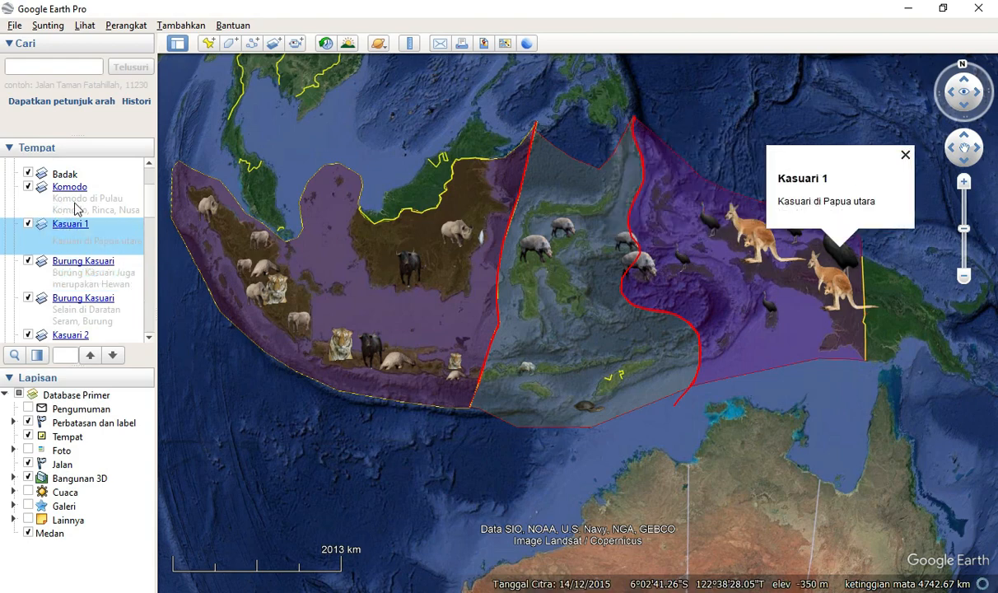
click(73, 191)
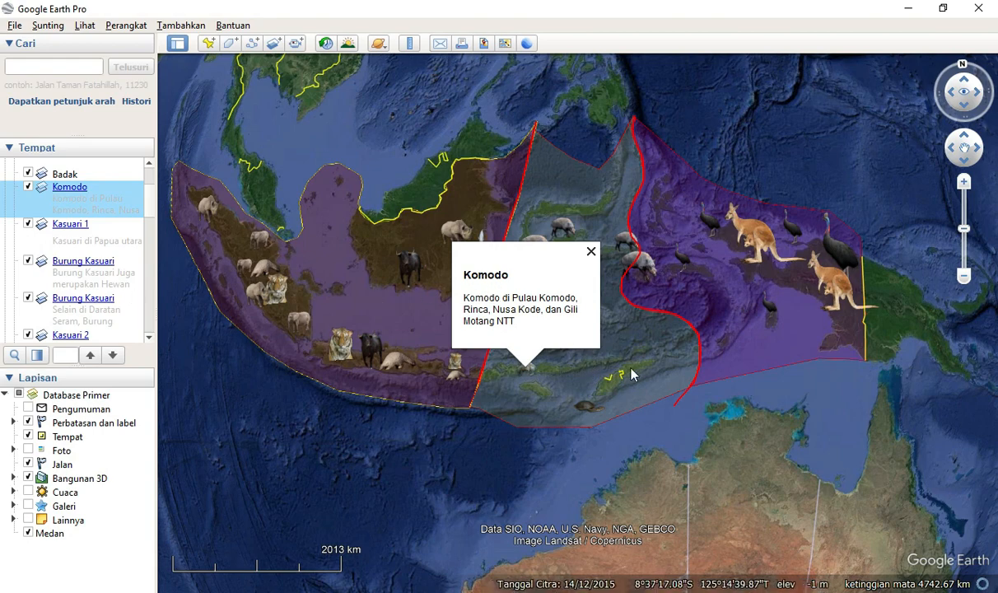
Step: View the descriptions of the Asiatis and Peralihan animal zones and the Garis Wallace line on the map, closing the last one
click(596, 348)
click(449, 346)
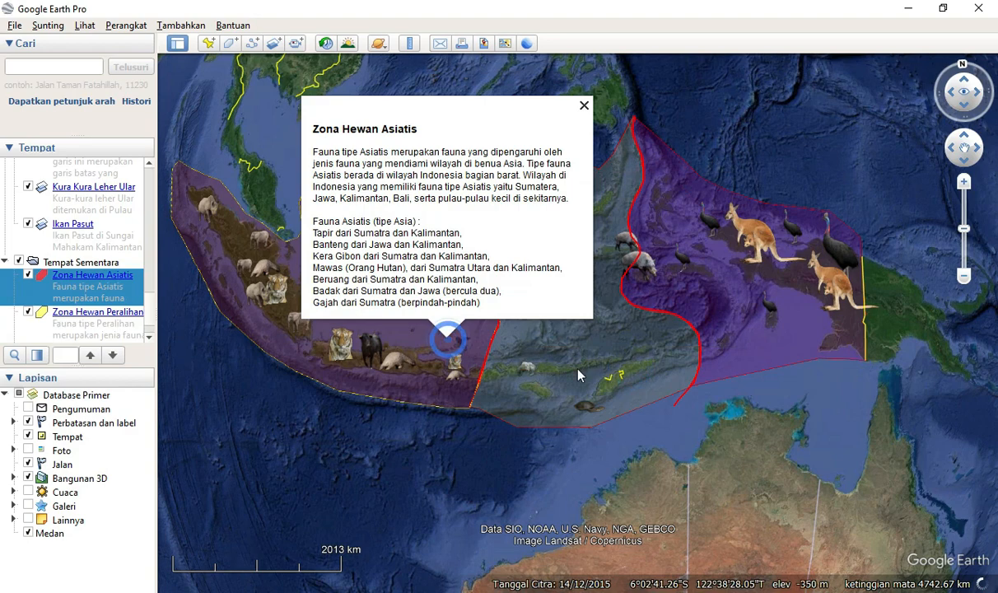
click(548, 349)
click(704, 330)
click(554, 358)
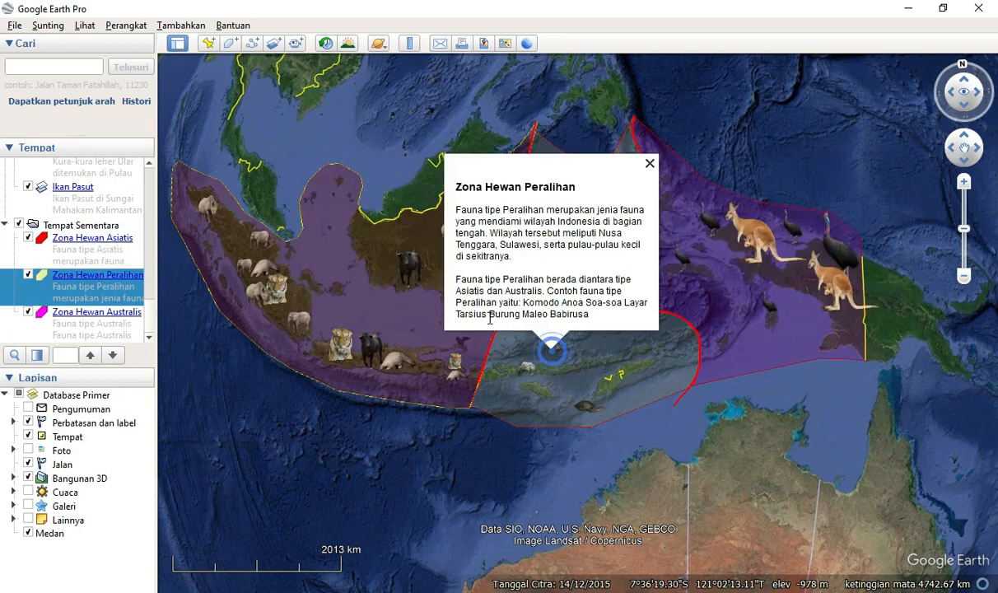
click(489, 346)
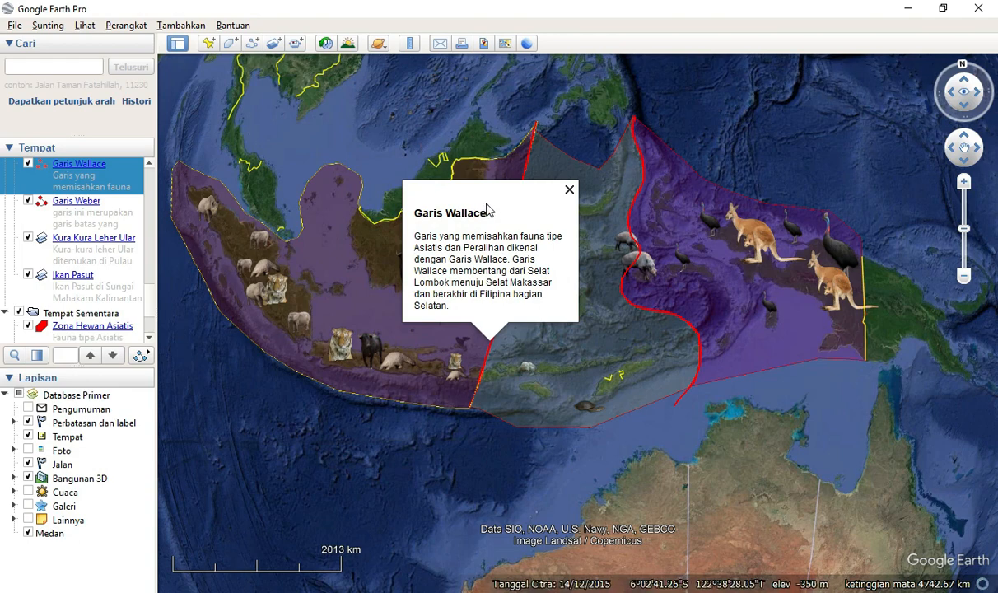
click(570, 191)
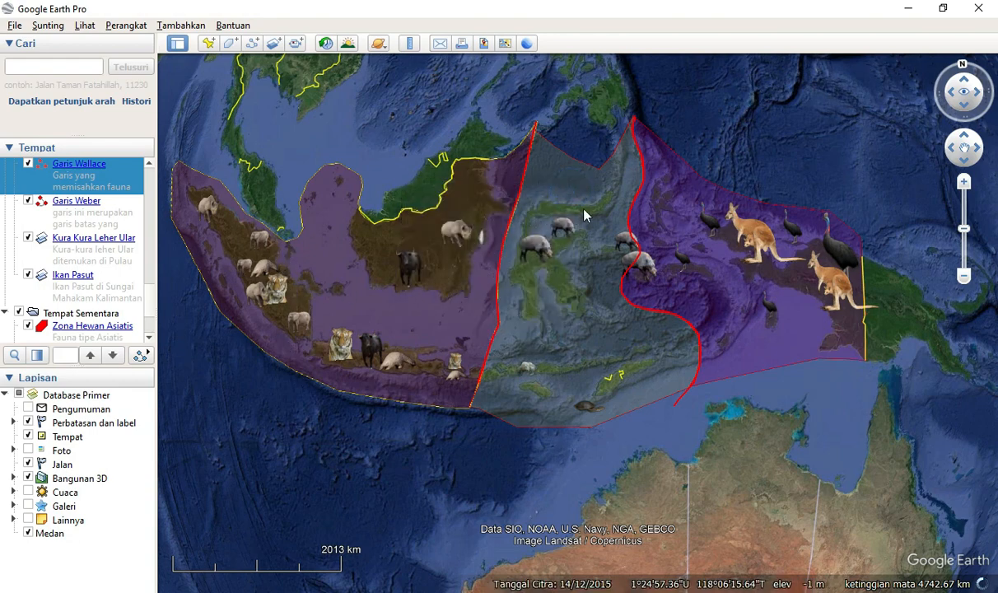
Step: View the description of the Australis animal zone on the map and close it
click(606, 356)
click(777, 345)
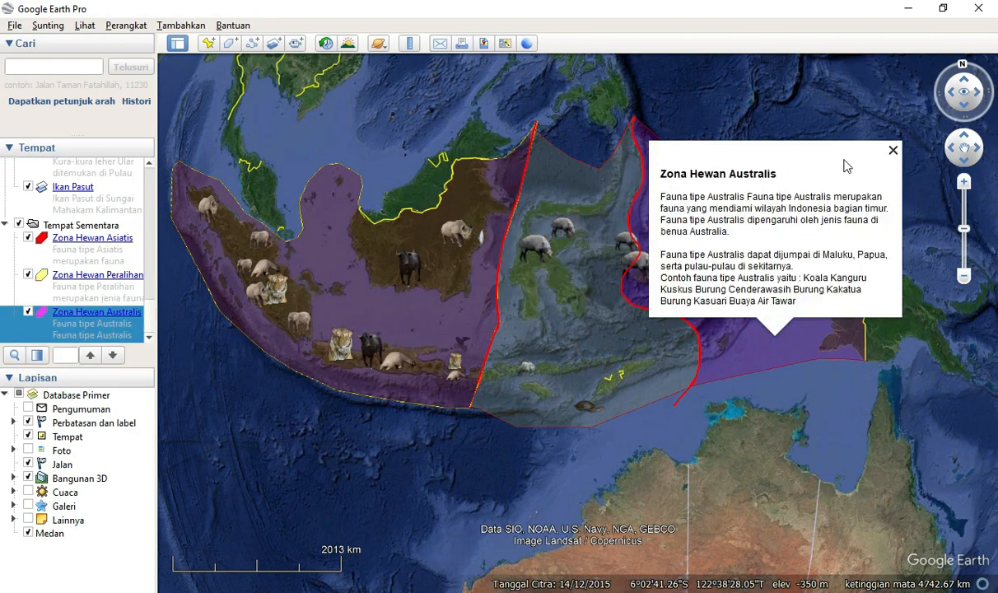
click(892, 150)
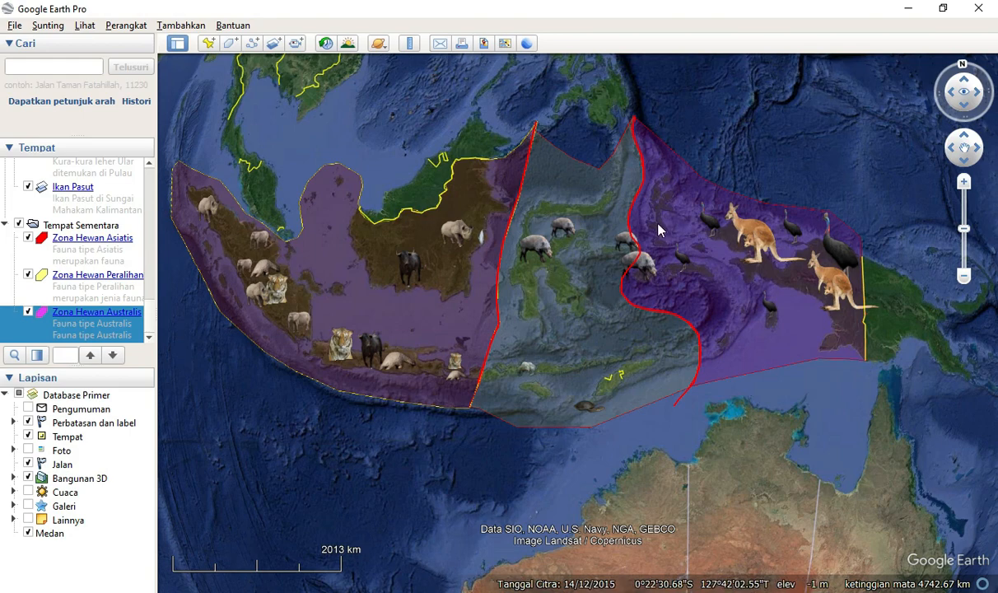
Step: View the Asiatis animal zone and Garis Wallace descriptions on the map at a closer zoom
scroll(659, 229, down, 3)
scroll(657, 226, up, 2)
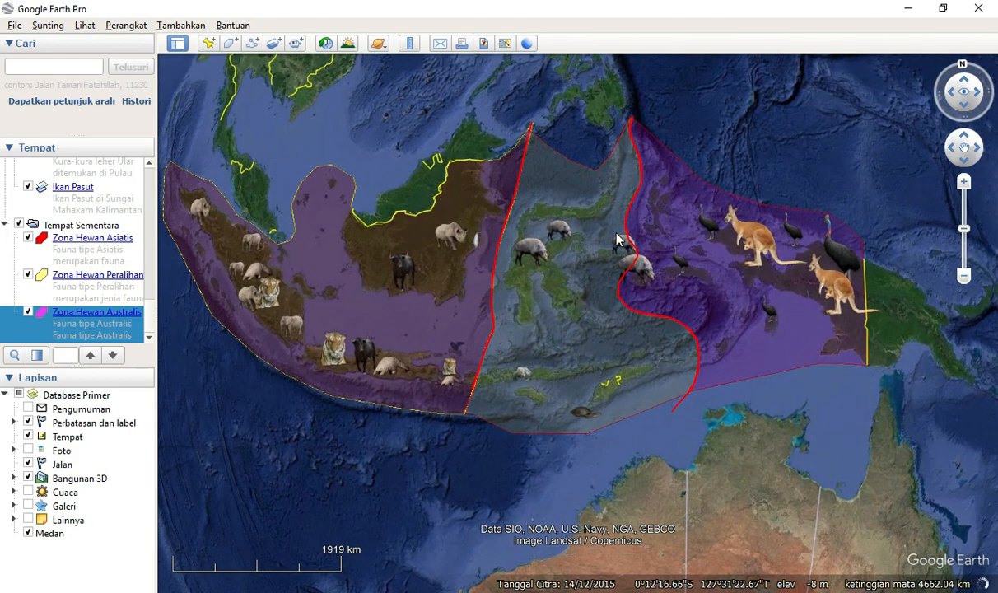
scroll(615, 231, up, 2)
scroll(615, 231, down, 2)
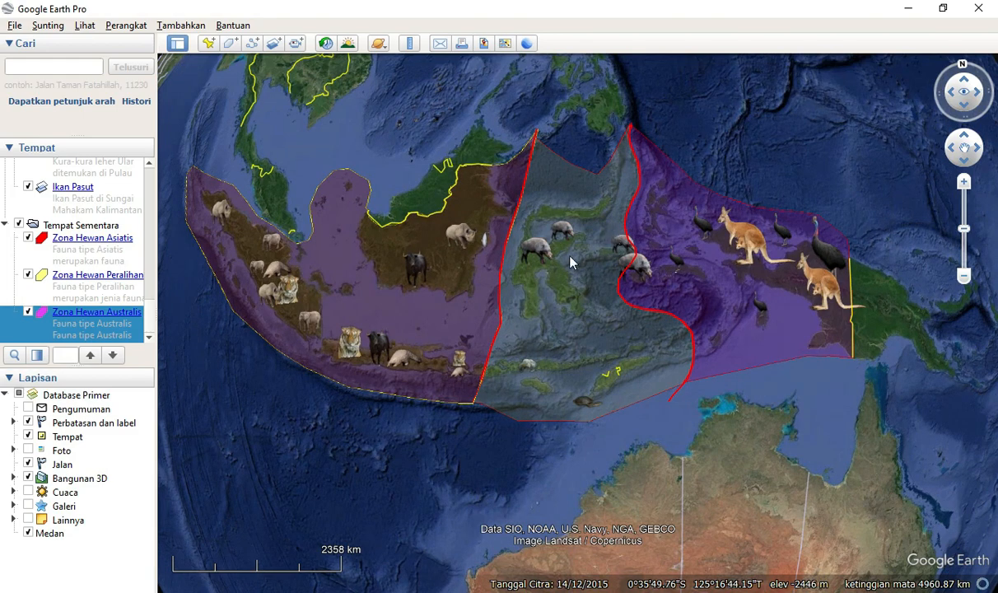
scroll(531, 292, up, 1)
click(520, 305)
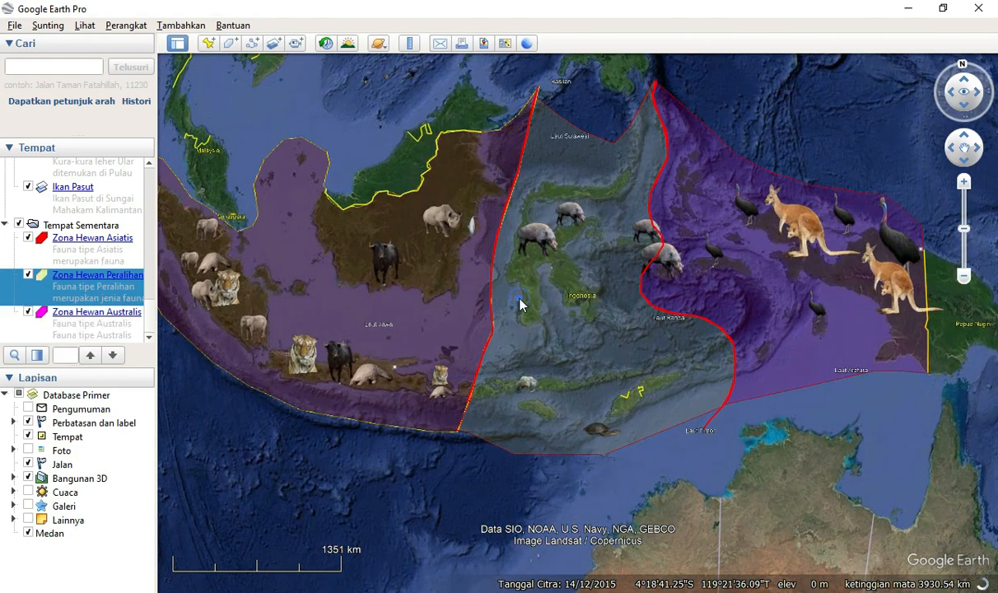
click(616, 110)
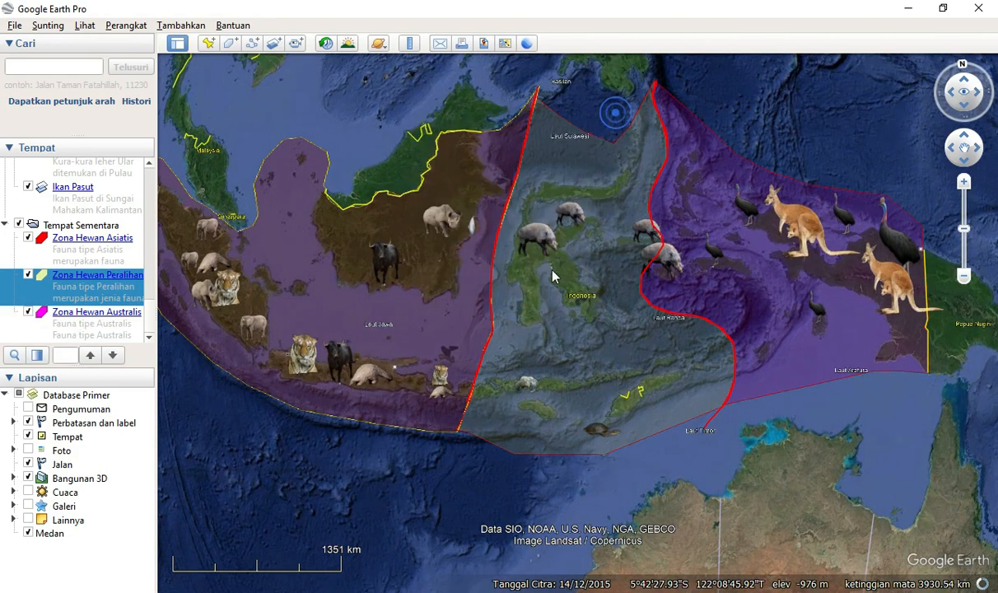
drag(539, 313, 562, 245)
click(487, 266)
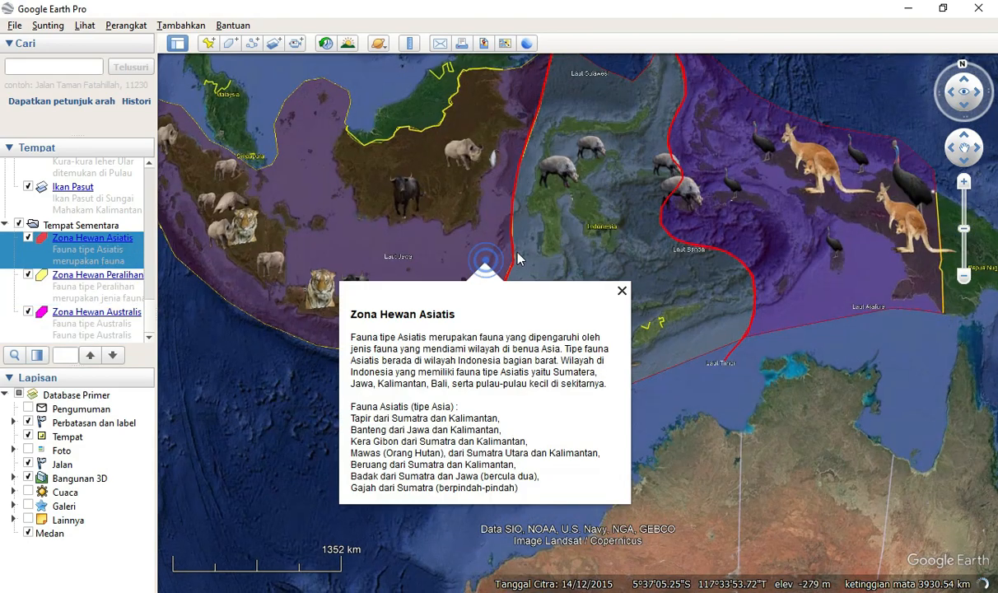
click(512, 249)
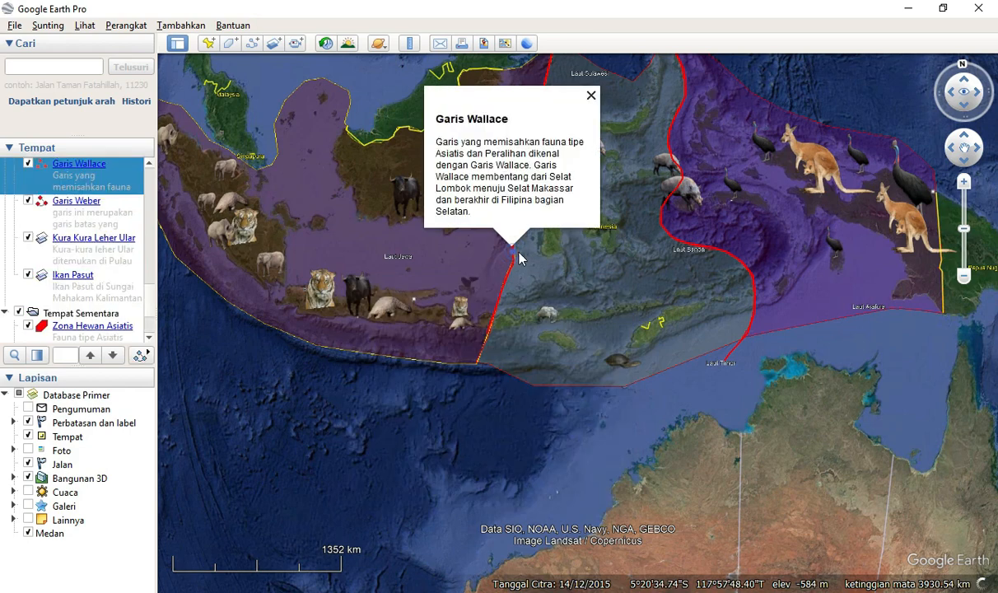
Step: View the descriptions of the Australis and Peralihan animal zones on the map
click(662, 221)
click(817, 226)
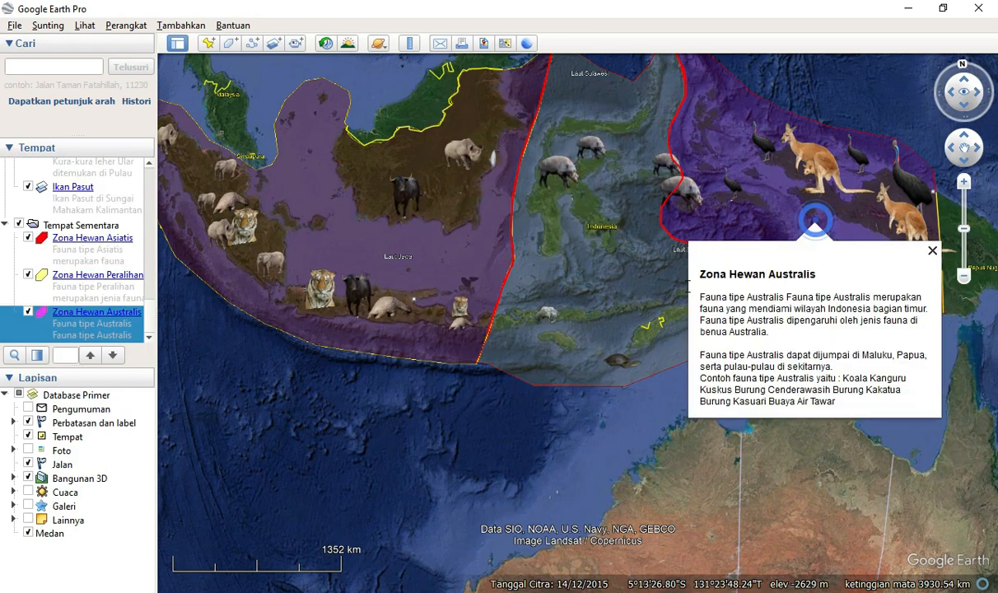
click(654, 289)
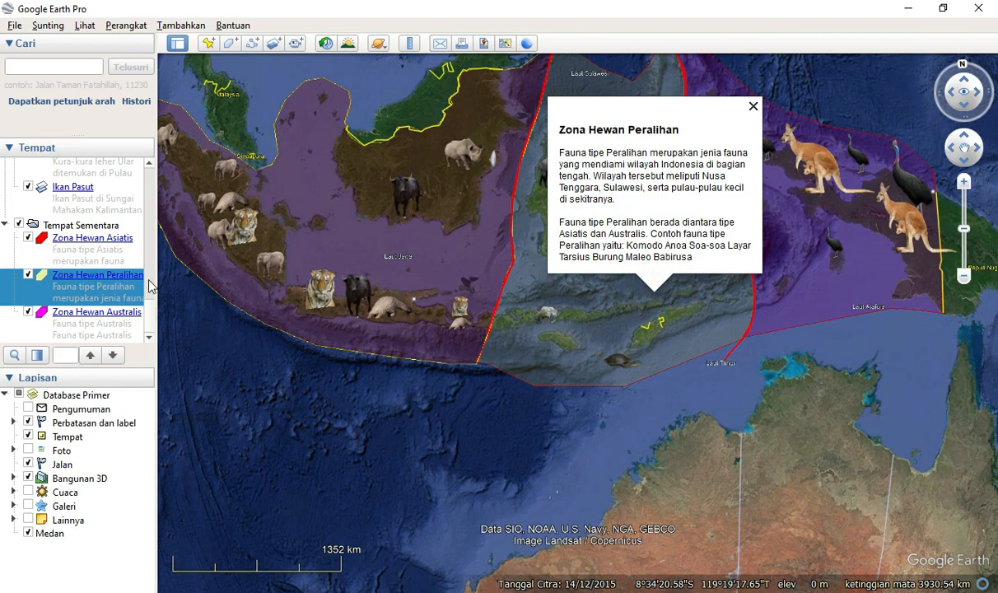
Step: View the description of the Ikan Pasut overlay from the saved places and close it
scroll(91, 263, up, 2)
scroll(96, 277, down, 2)
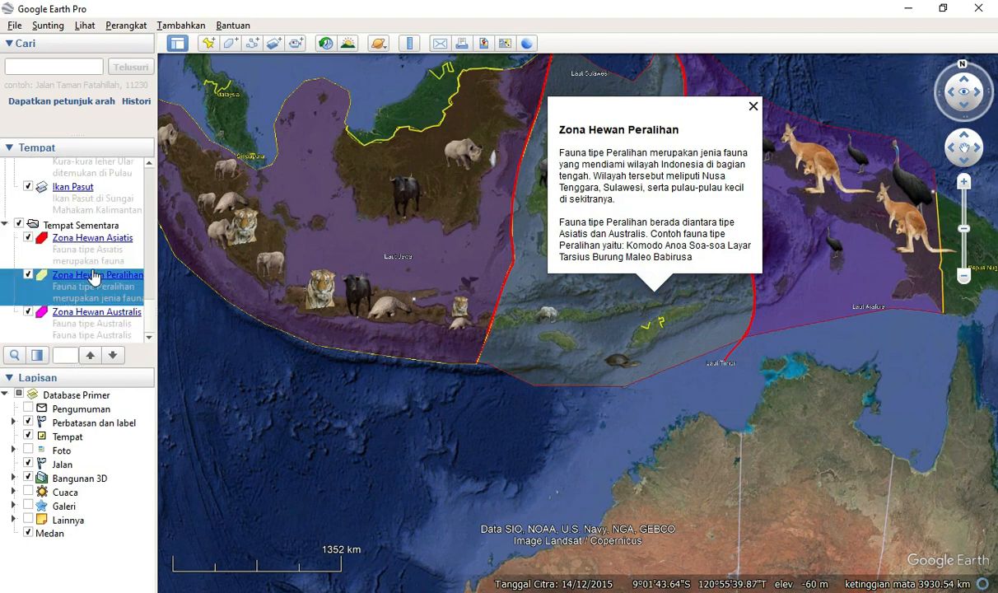
click(70, 188)
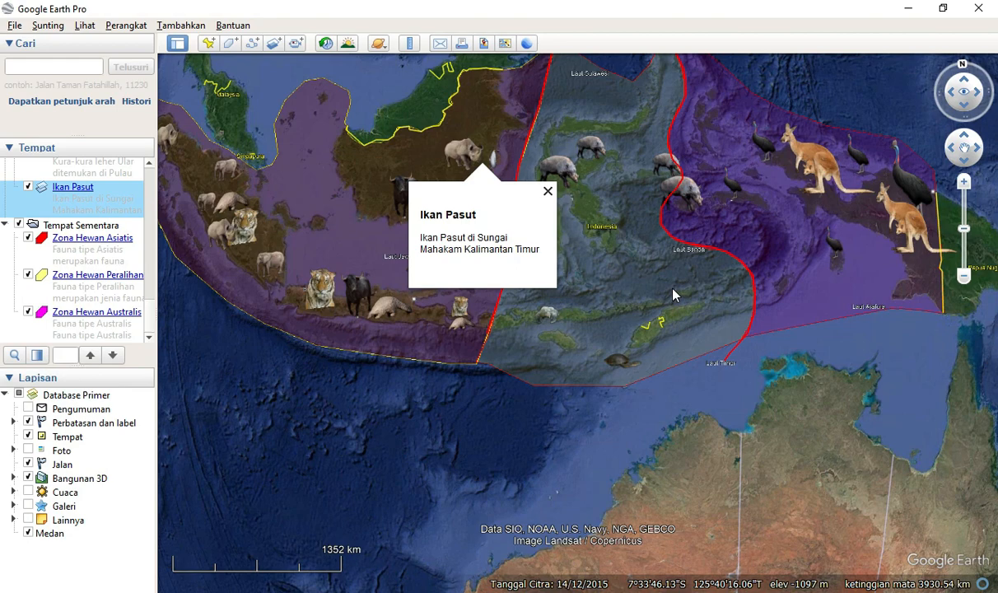
click(550, 193)
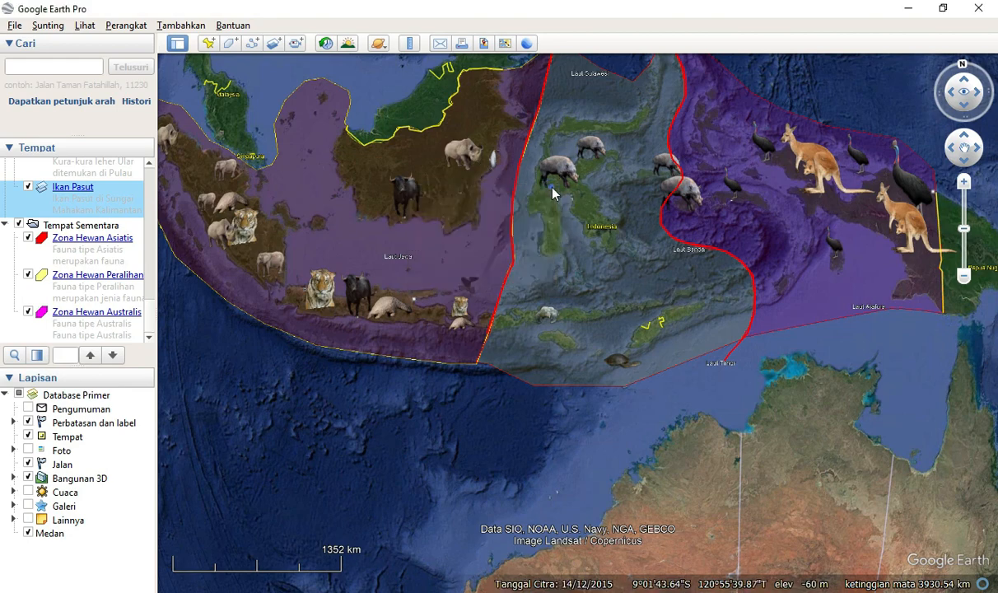
scroll(595, 263, down, 2)
scroll(596, 268, up, 2)
scroll(595, 269, down, 2)
scroll(586, 220, up, 1)
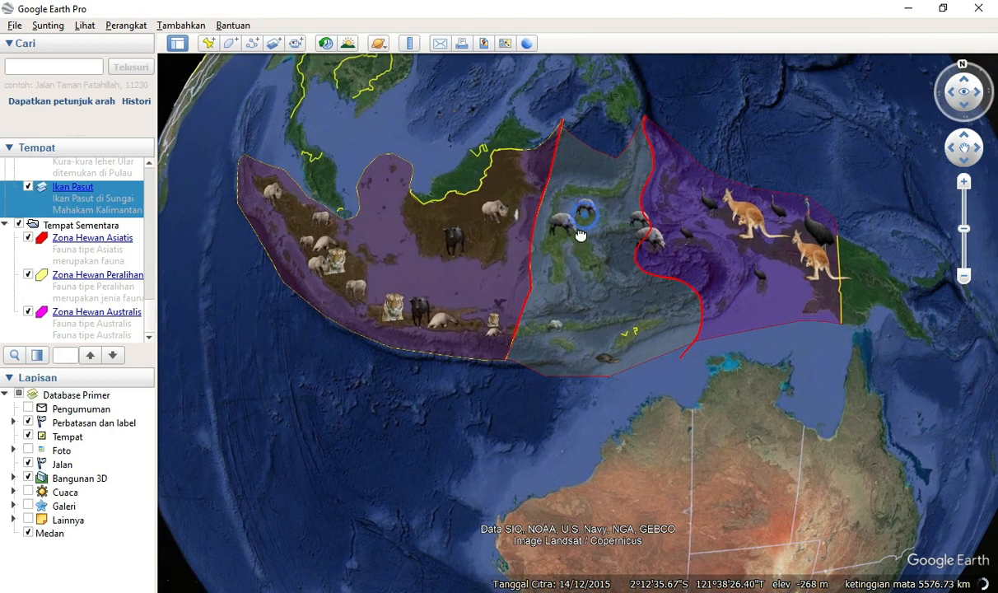
scroll(584, 232, up, 1)
scroll(582, 240, down, 1)
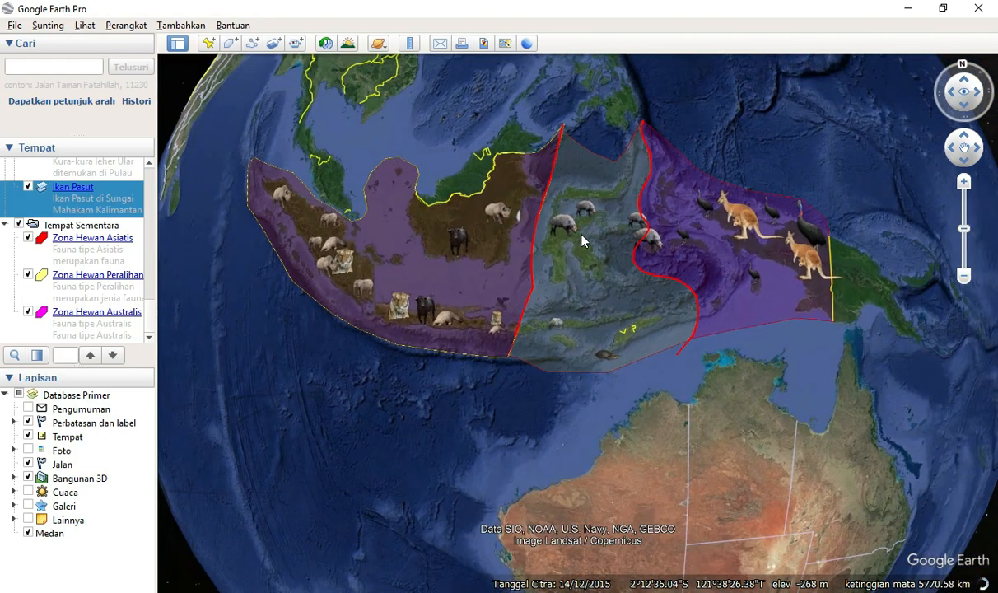
scroll(582, 240, up, 1)
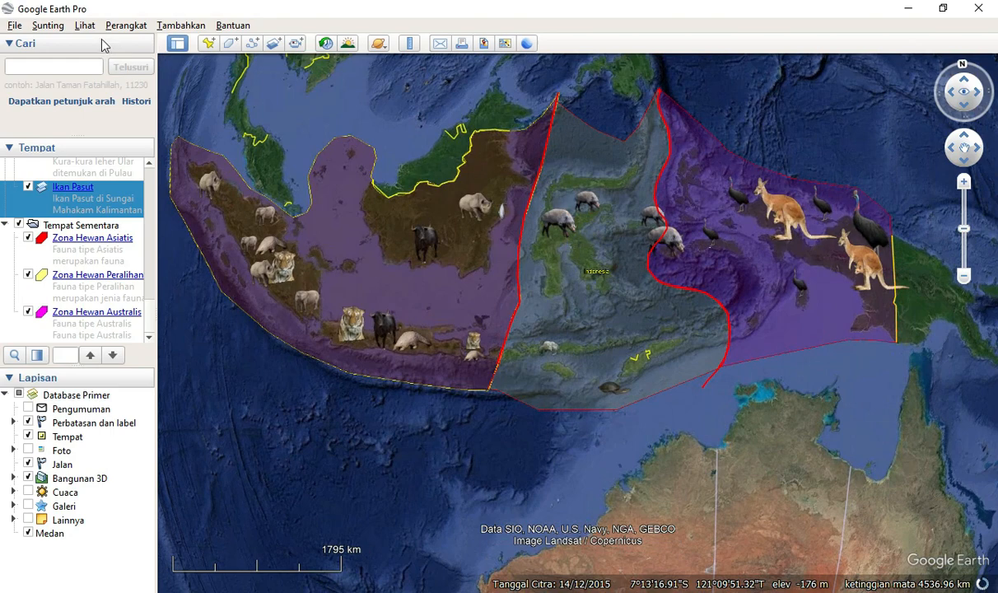
scroll(29, 170, up, 3)
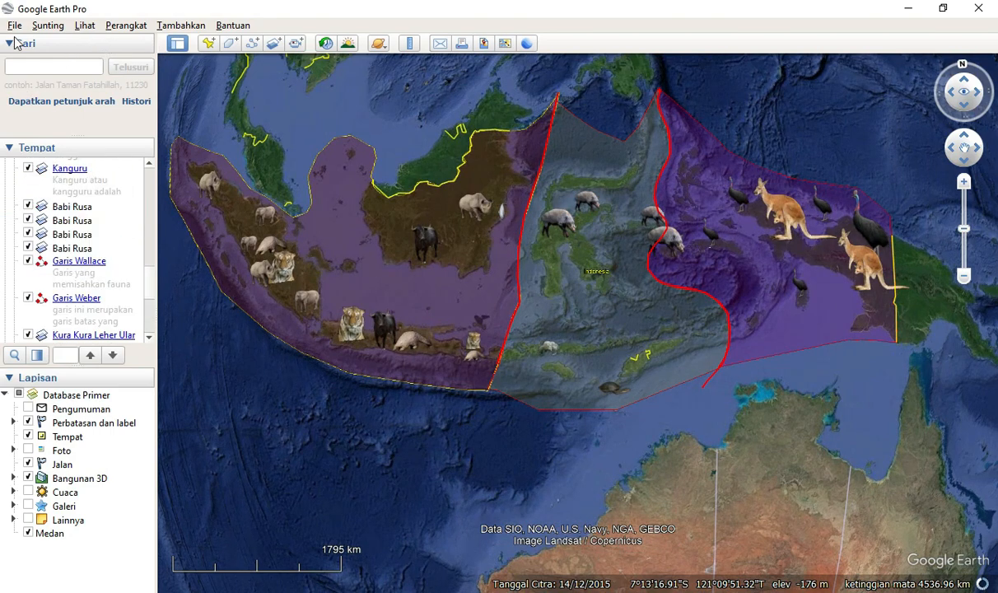
Step: Start saving the place as a KMZ file, reusing the name of the existing file Seri Google Earth Sebaran Fauna Indonesia
click(14, 25)
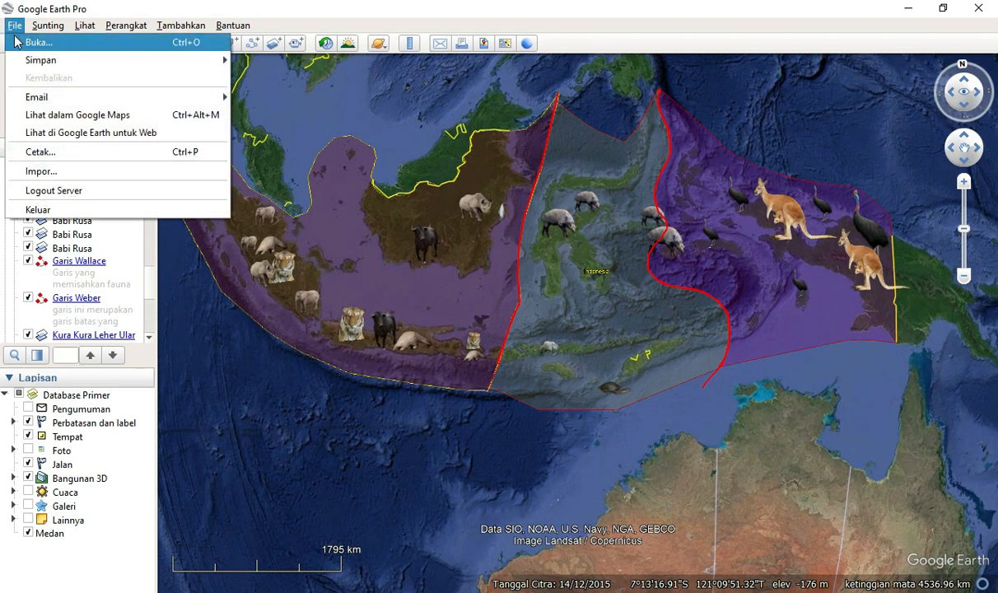
mouse_move(47, 62)
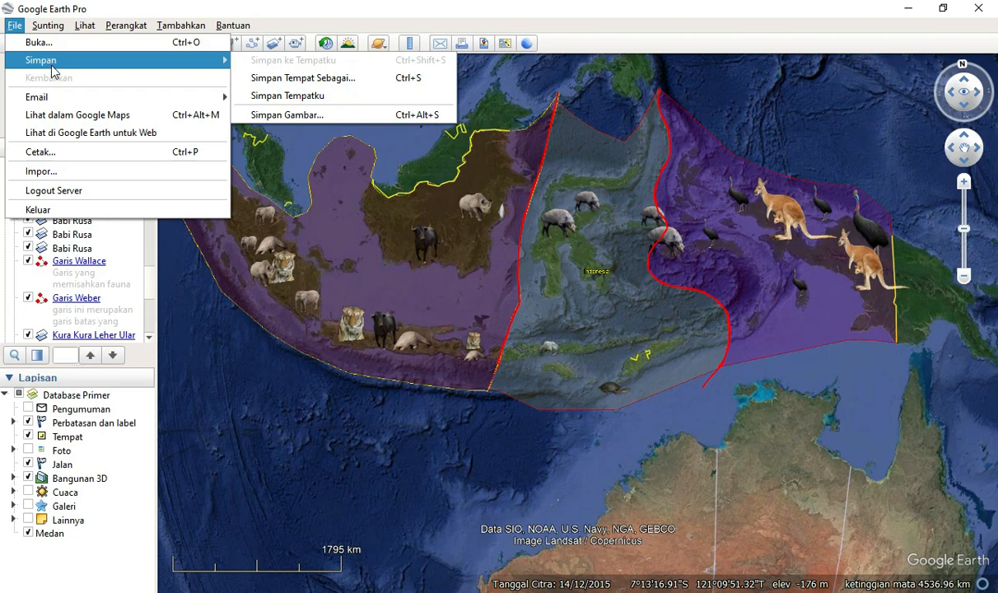
click(303, 79)
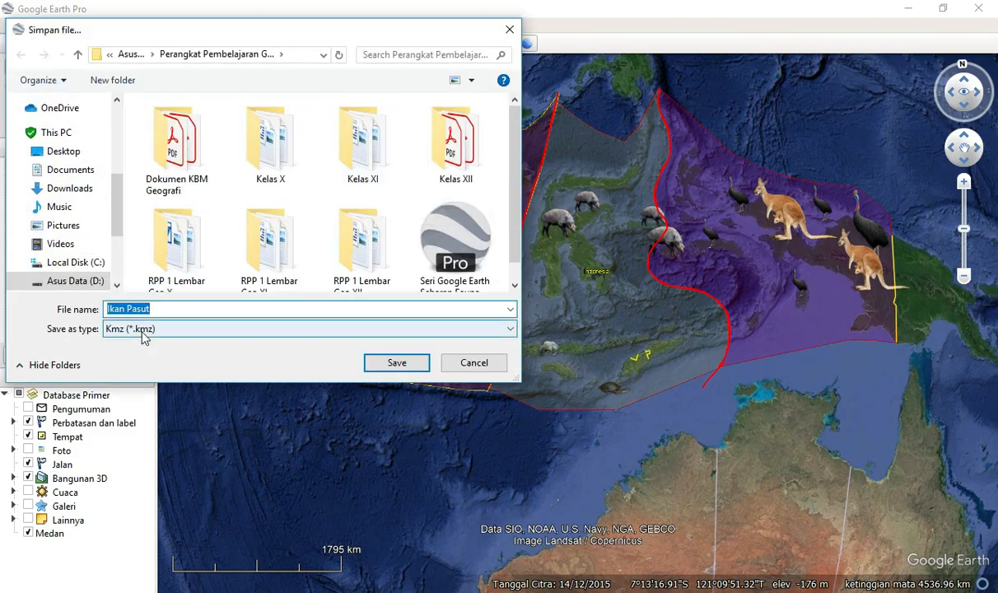
scroll(119, 263, down, 2)
scroll(412, 255, down, 1)
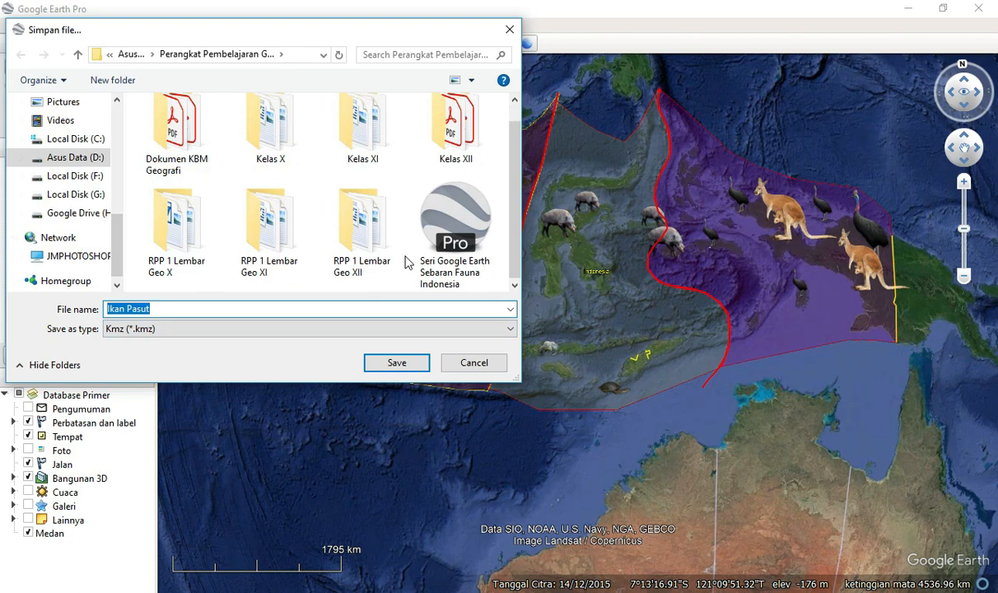
click(451, 247)
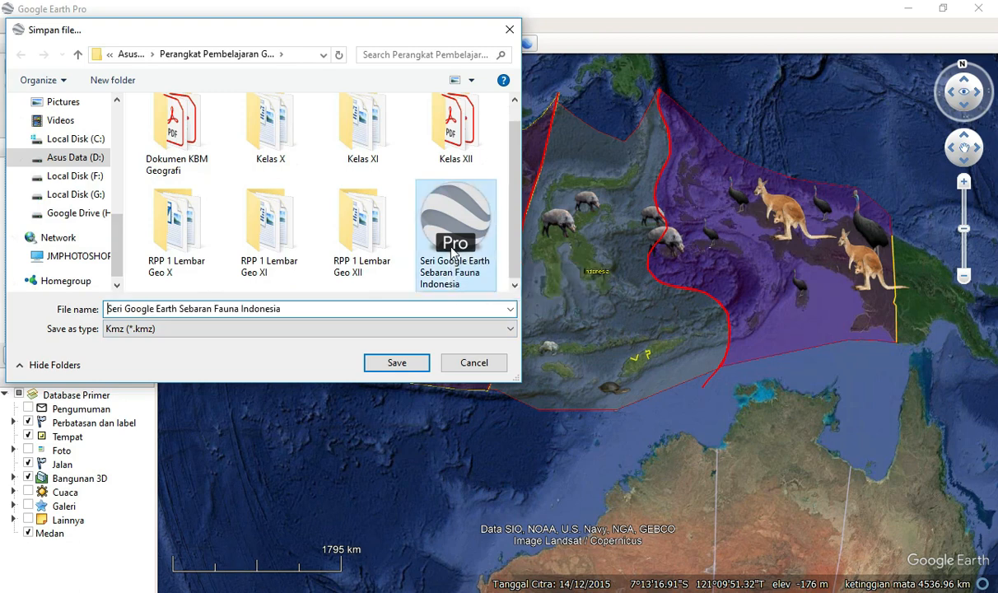
Step: Try saving under the existing name, decline replacing that file, and set the file name to Seri Google Earth Sebaran Fauna Indonesia Interaktif
click(397, 363)
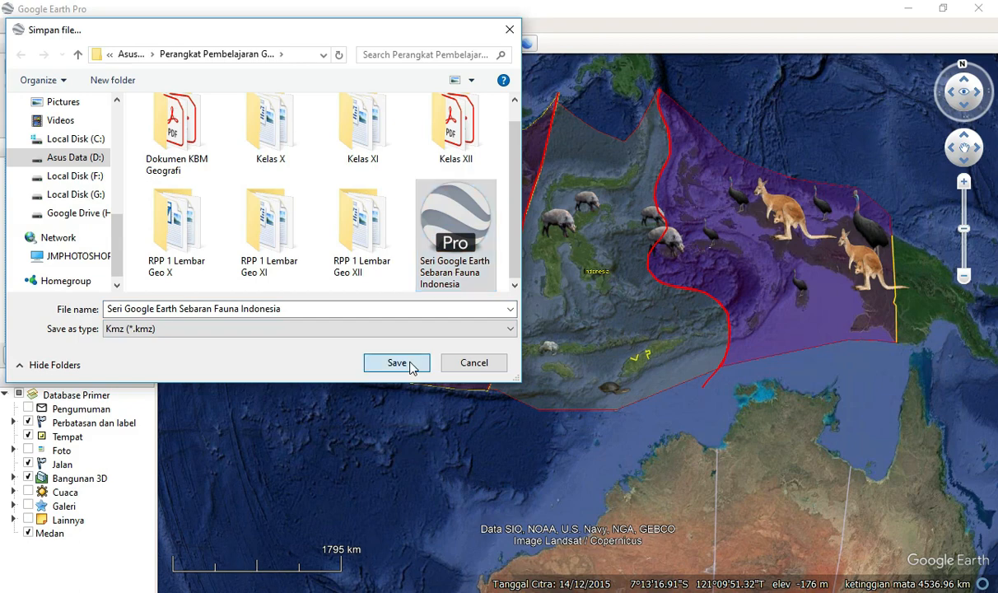
click(289, 309)
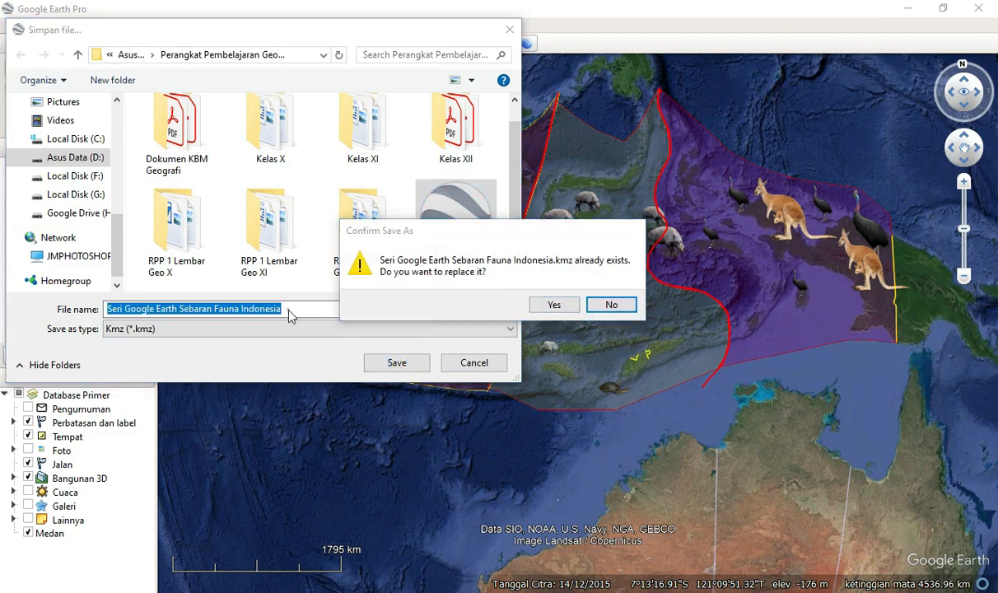
click(610, 306)
click(157, 308)
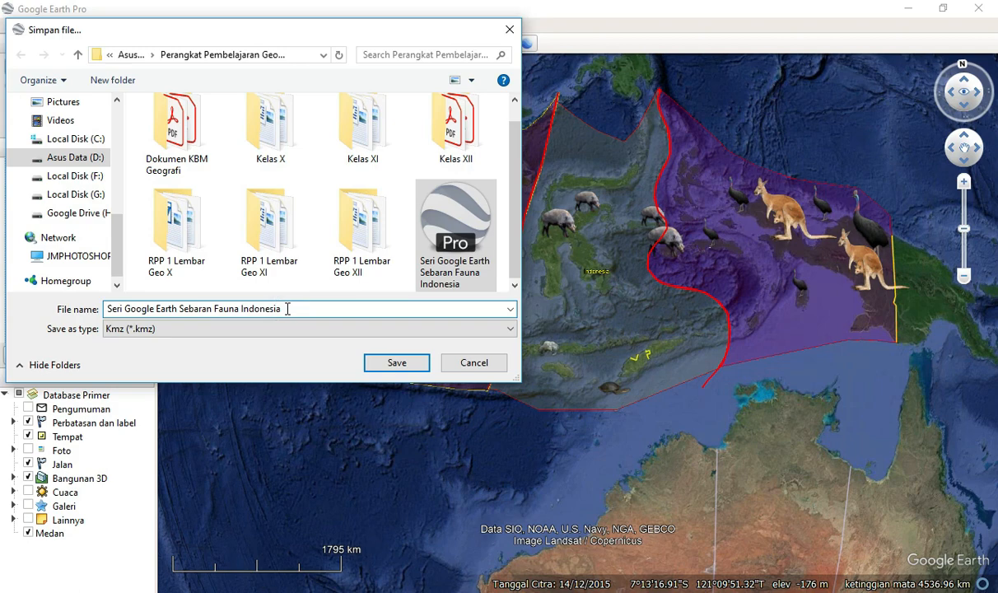
text(l)
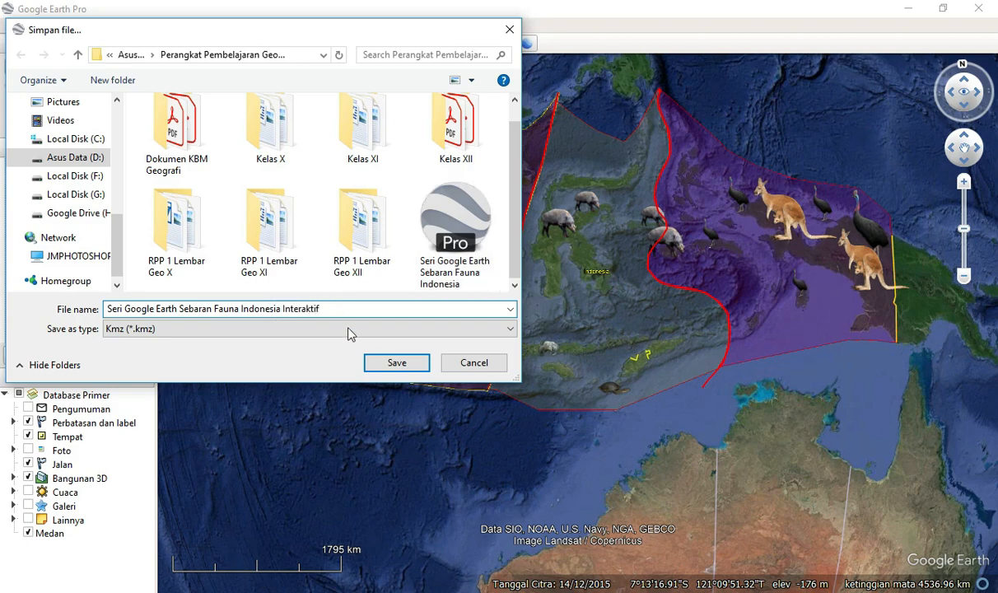
Step: Save the place as a KMZ file named Seri Google Earth Sebaran Fauna Indonesia Interaktif
click(398, 362)
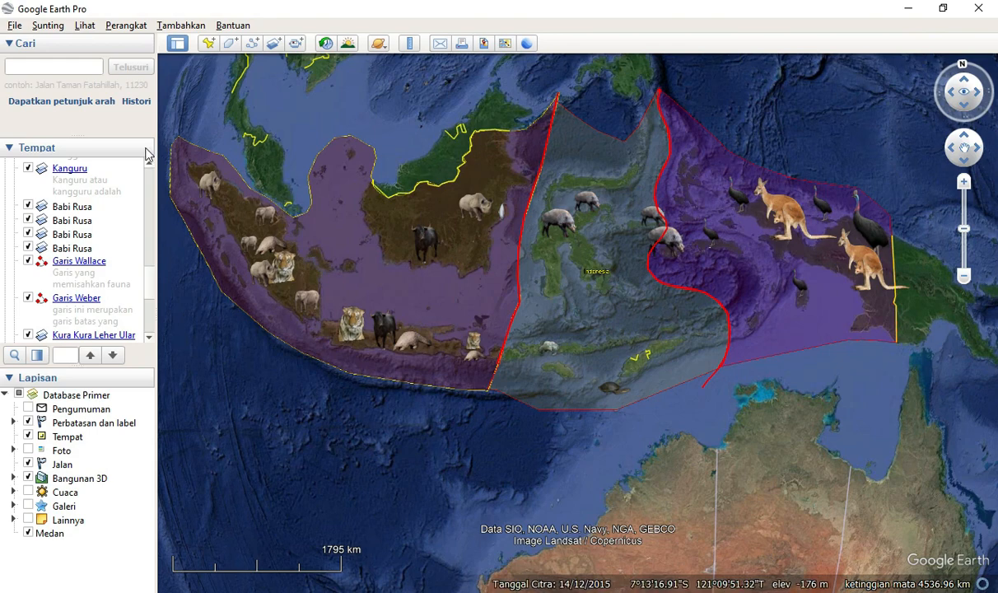
Step: Start opening a file and search the Asus Data (D:) drive for indones
click(15, 26)
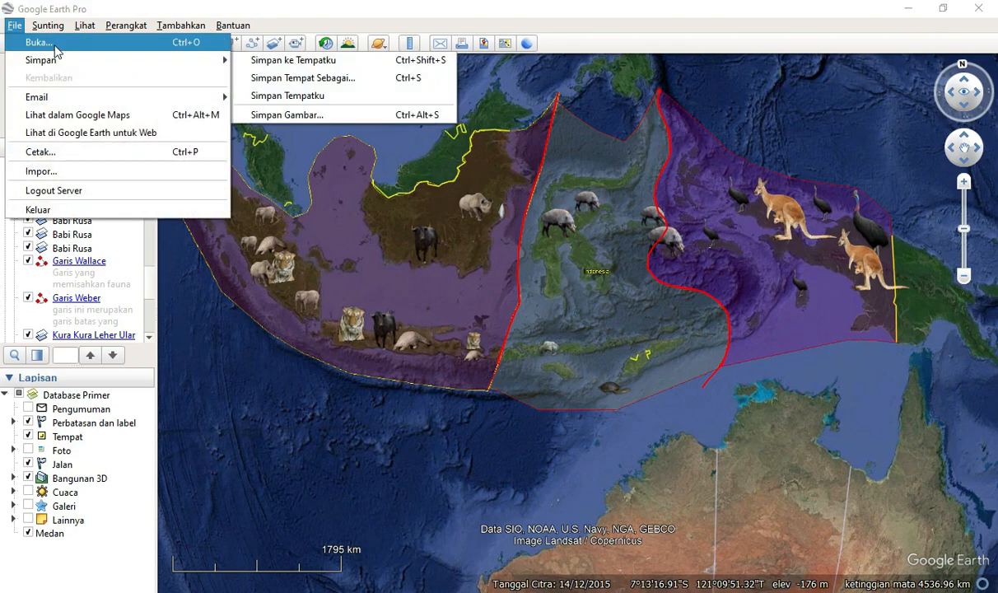
click(50, 38)
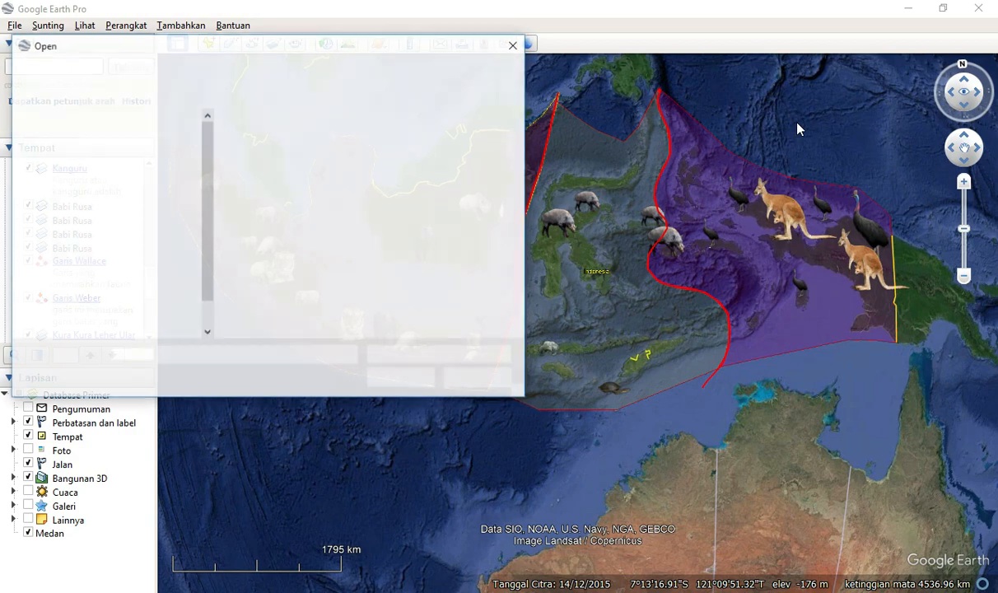
scroll(397, 239, down, 2)
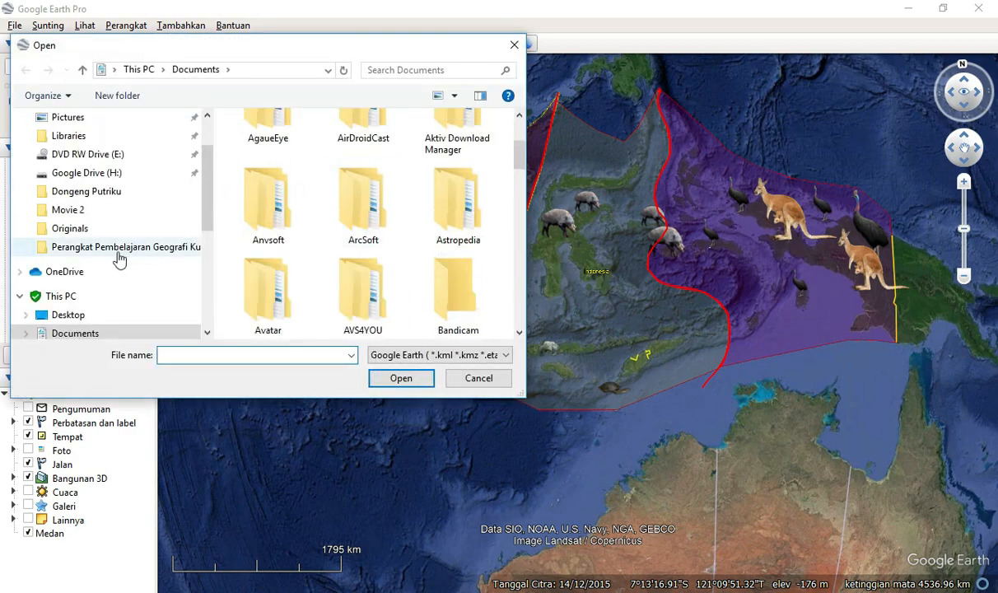
scroll(118, 261, down, 2)
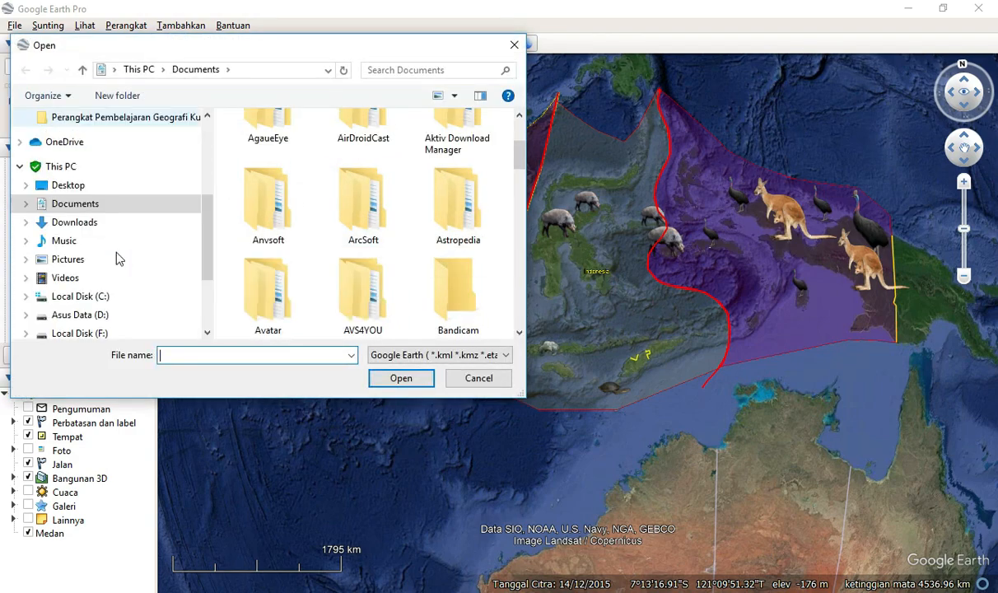
click(76, 315)
click(400, 70)
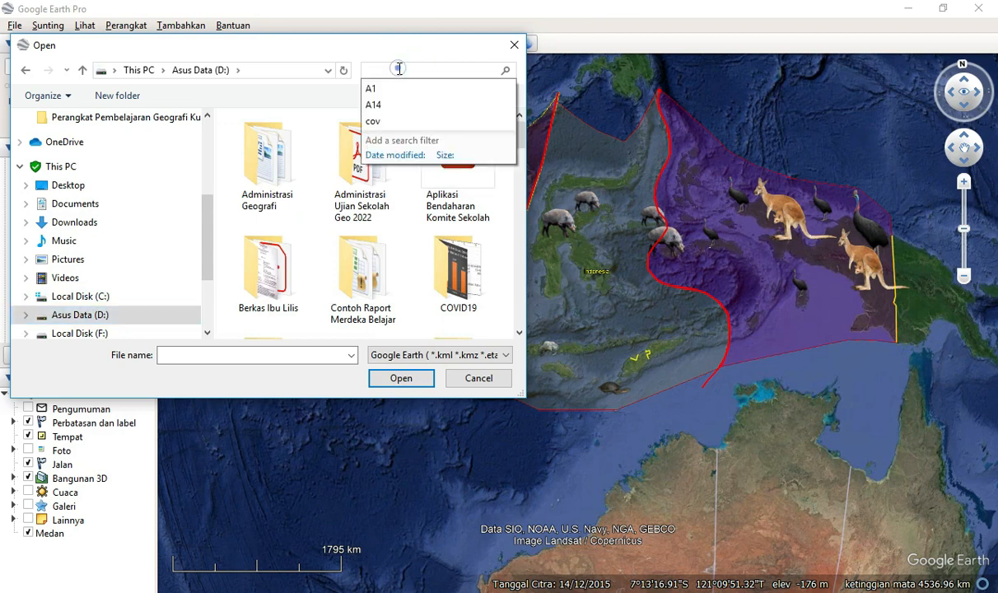
text(peta)
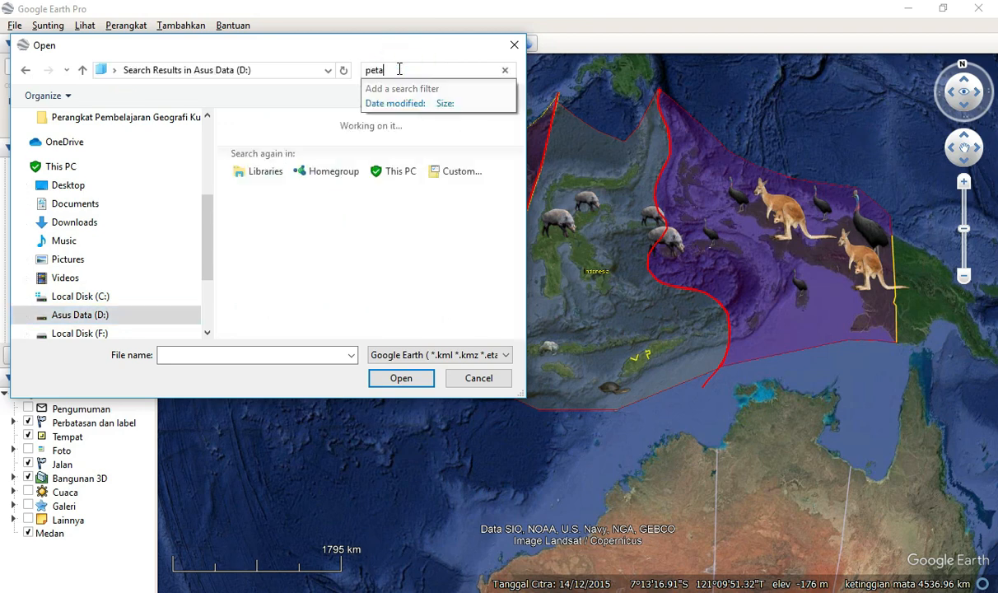
key(BackSpace)
key(BackSpace)
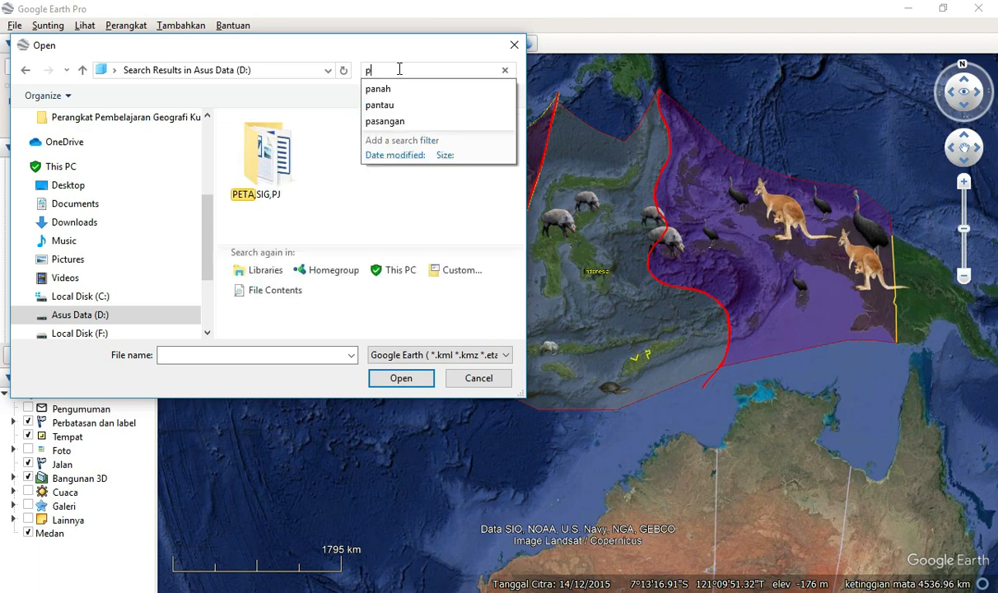
text(indoe)
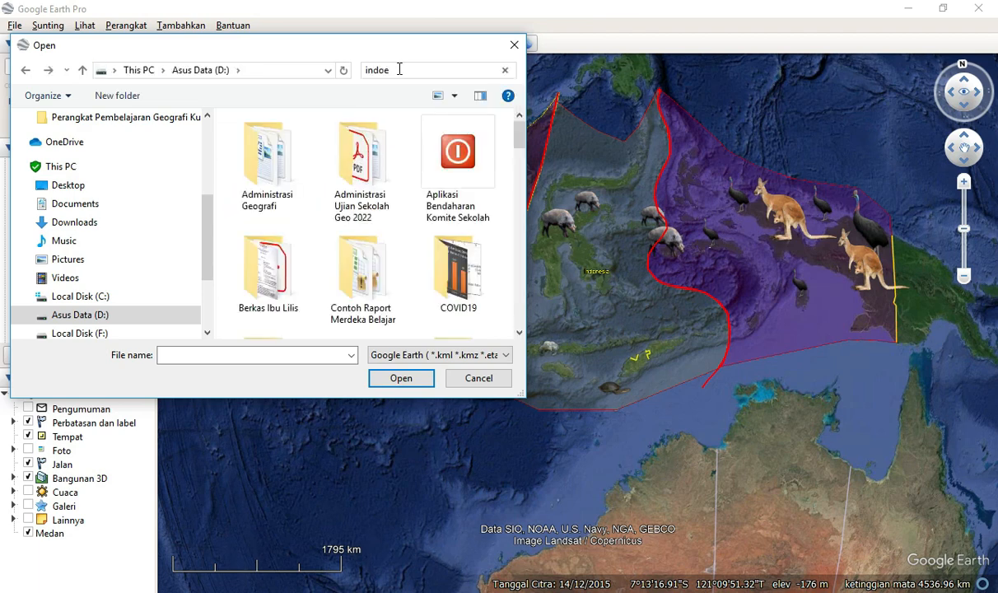
key(BackSpace)
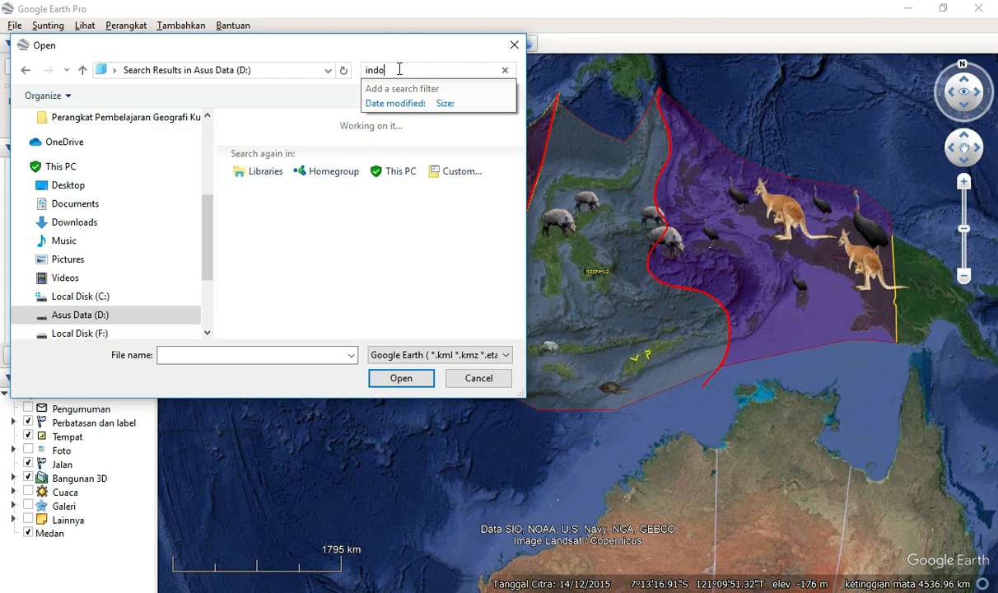
text(nes)
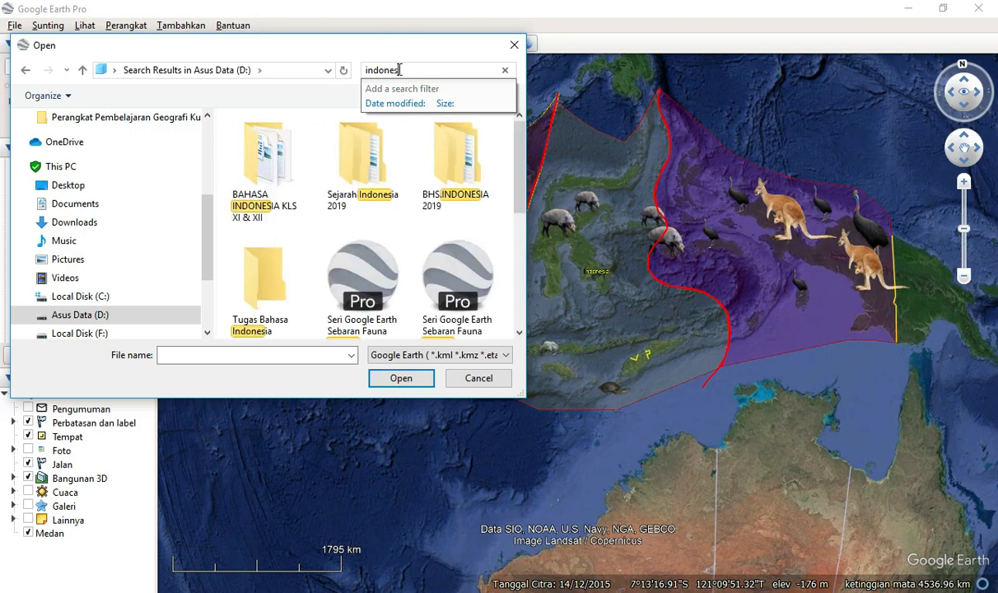
Step: Open the KMZ file Seri Google Earth Sebaran Fauna Indonesia, agreeing to reload it and discard the edits
drag(517, 161, 521, 198)
click(360, 234)
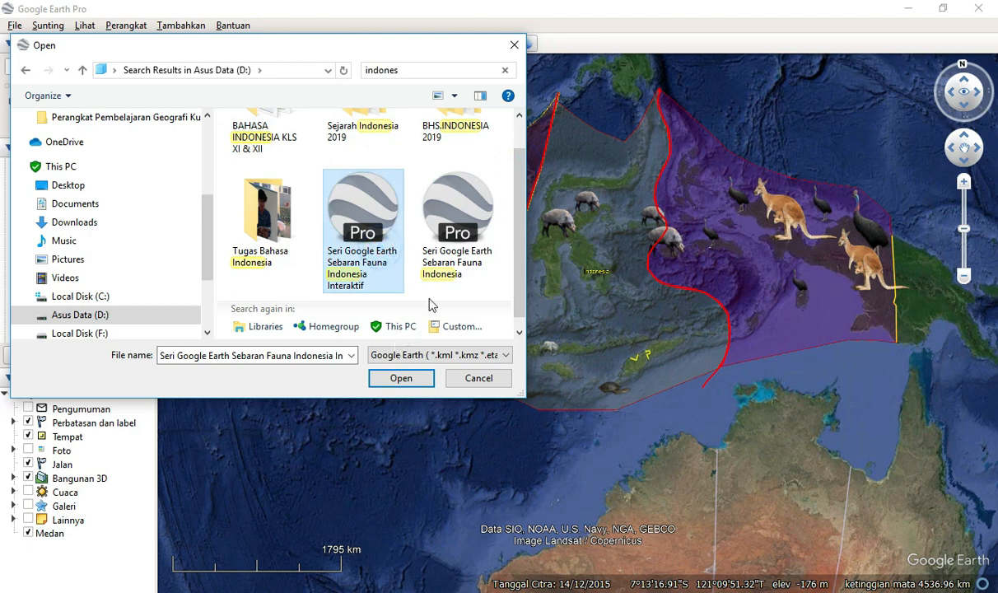
click(445, 284)
click(408, 378)
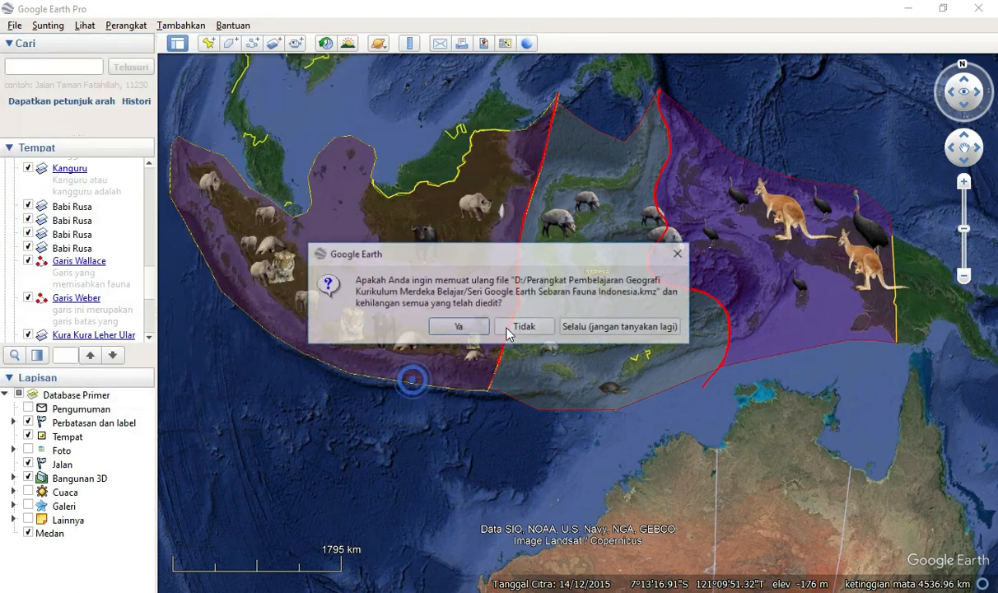
click(486, 332)
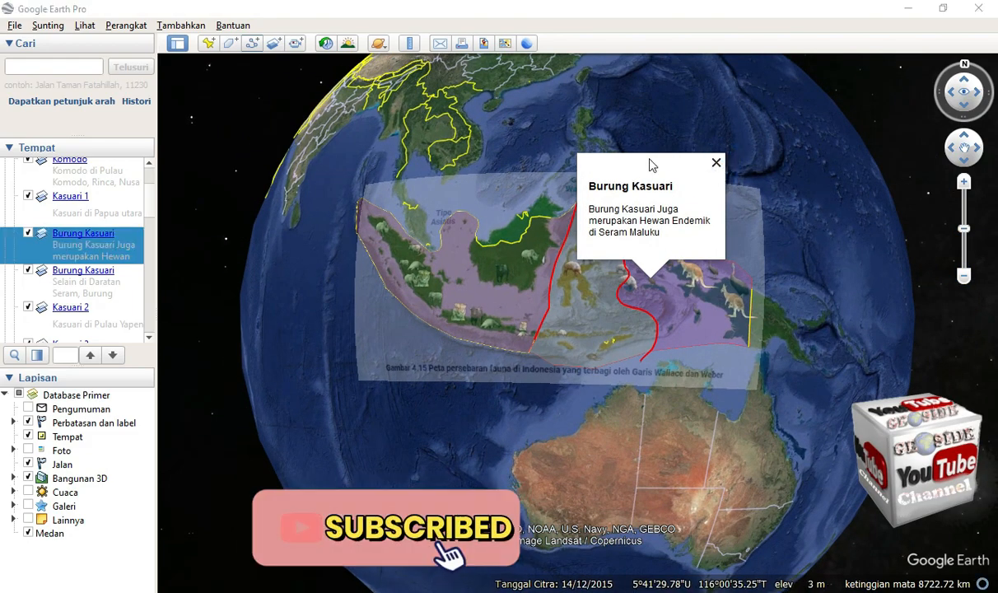
Step: Close the Burung Kasuari description on the map and minimize the program window
click(715, 163)
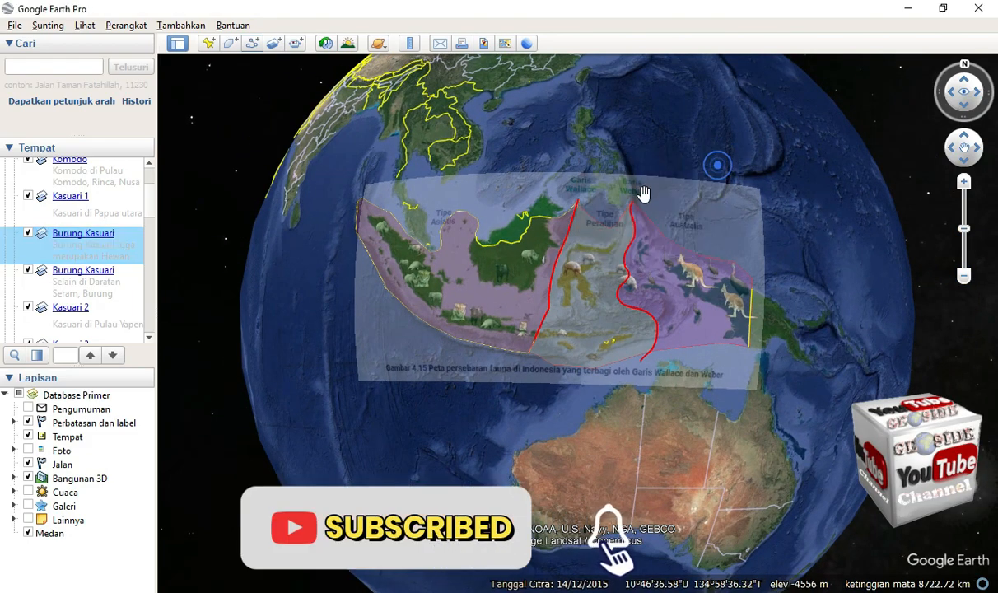
click(908, 8)
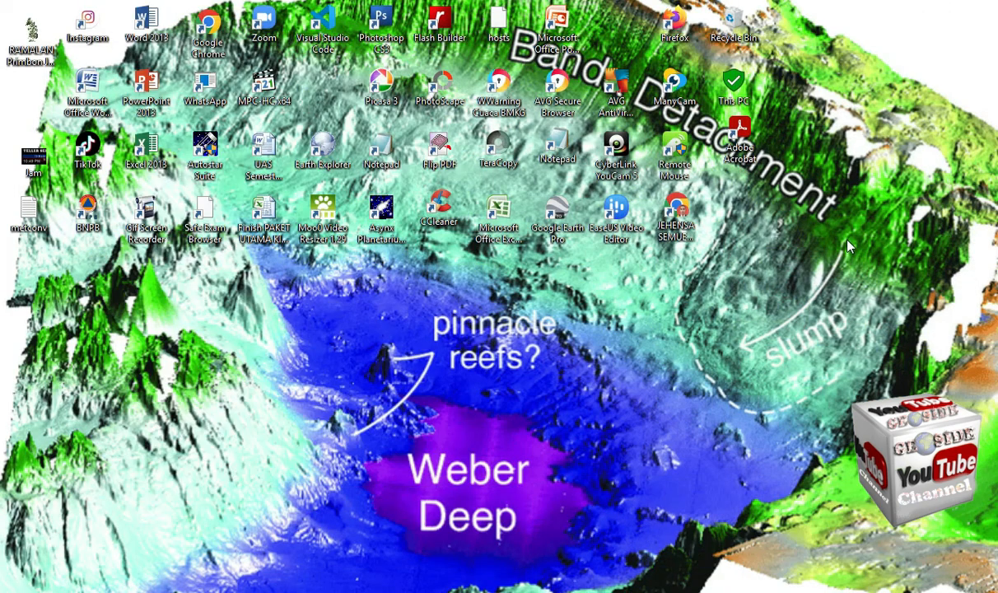